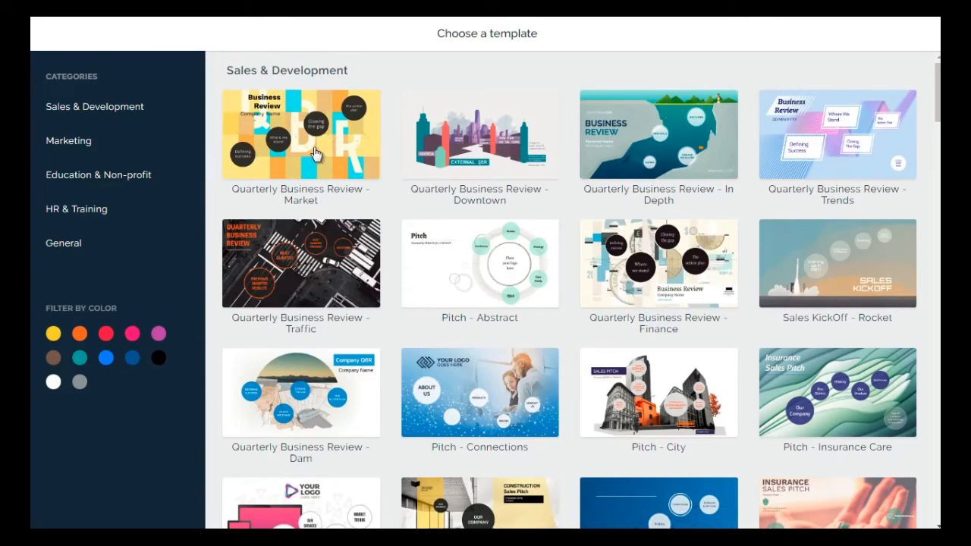
Browse the presentation templates across the Sales & Development, Marketing, Education & Non-profit, HR & Training and General categories
{"action": "scroll", "coordinate": [318, 184], "scroll_direction": "down", "scroll_amount": 5}
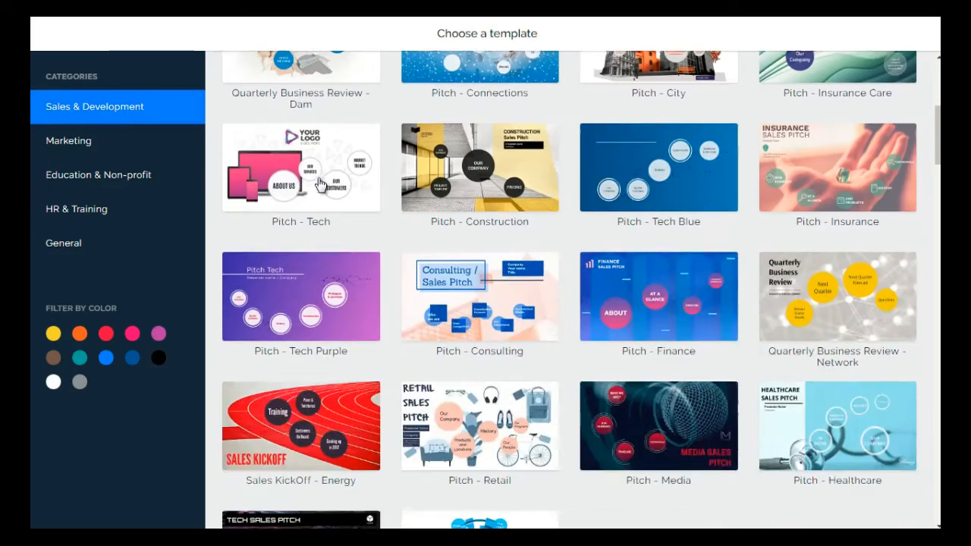
{"action": "scroll", "coordinate": [326, 199], "scroll_direction": "down", "scroll_amount": 2}
{"action": "scroll", "coordinate": [326, 198], "scroll_direction": "up", "scroll_amount": 2}
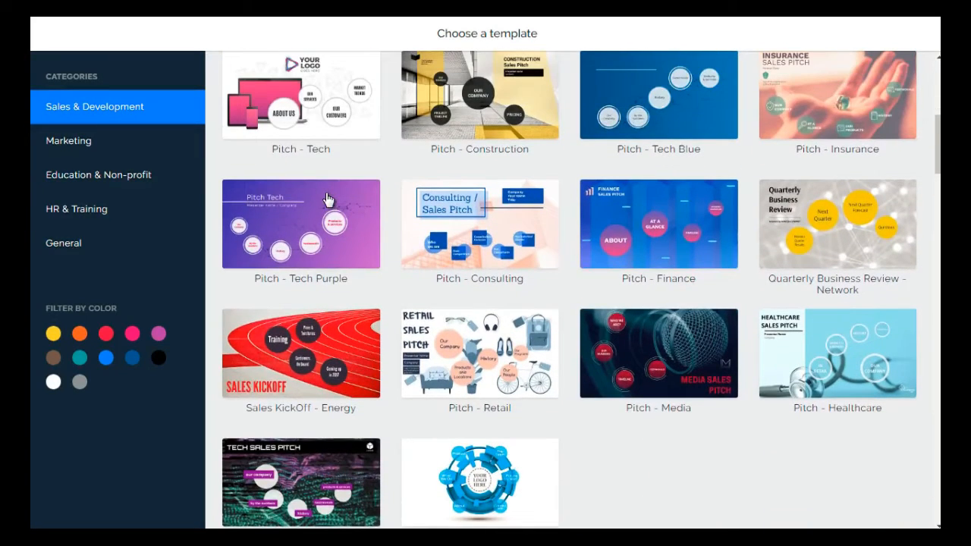
{"action": "scroll", "coordinate": [327, 199], "scroll_direction": "down", "scroll_amount": 3}
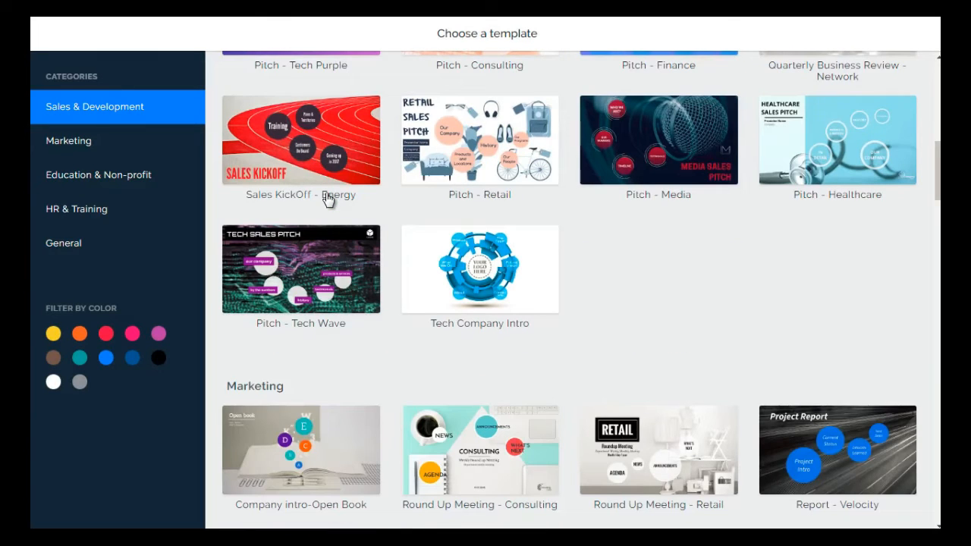
{"action": "scroll", "coordinate": [327, 198], "scroll_direction": "down", "scroll_amount": 1}
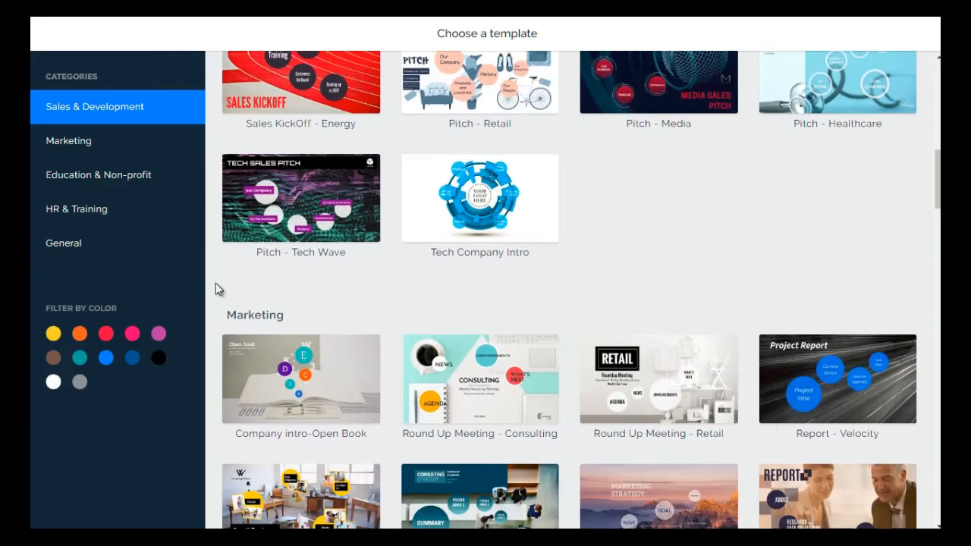
{"action": "scroll", "coordinate": [216, 283], "scroll_direction": "down", "scroll_amount": 3}
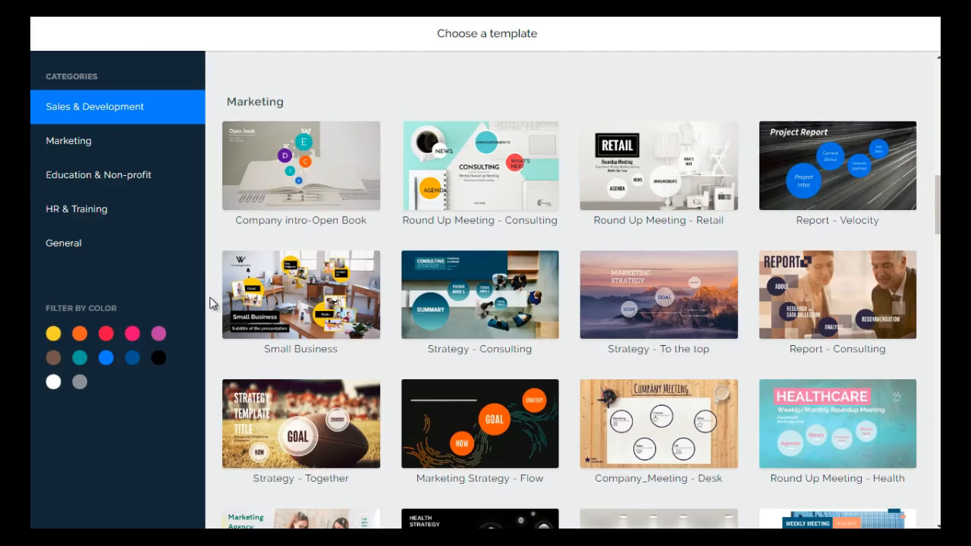
{"action": "scroll", "coordinate": [211, 303], "scroll_direction": "down", "scroll_amount": 1}
{"action": "scroll", "coordinate": [210, 303], "scroll_direction": "down", "scroll_amount": 15}
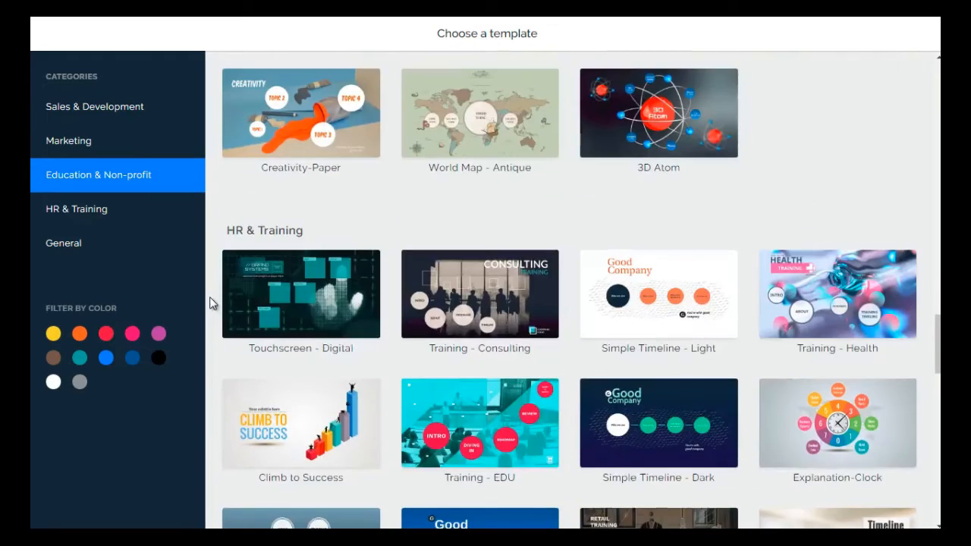
{"action": "scroll", "coordinate": [210, 303], "scroll_direction": "down", "scroll_amount": 10}
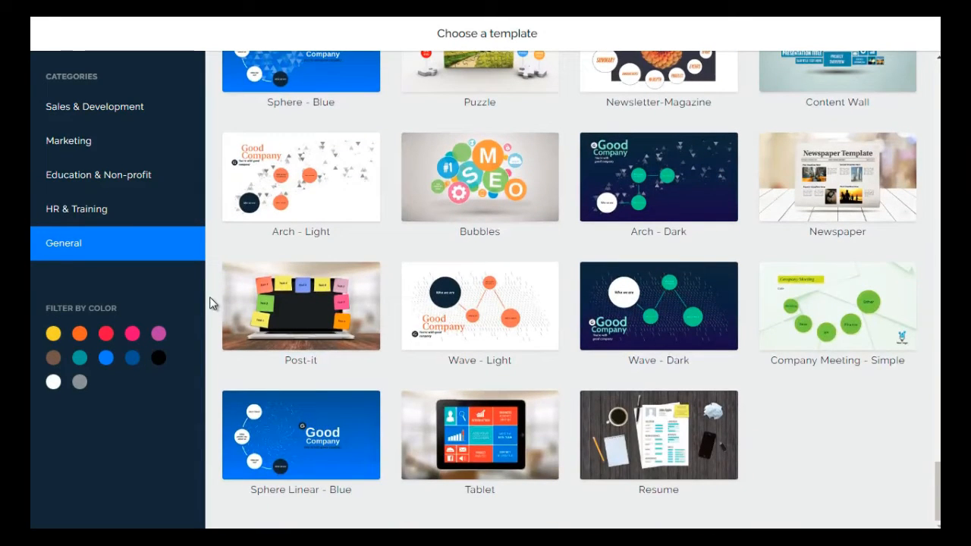
{"action": "scroll", "coordinate": [210, 304], "scroll_direction": "up", "scroll_amount": 5}
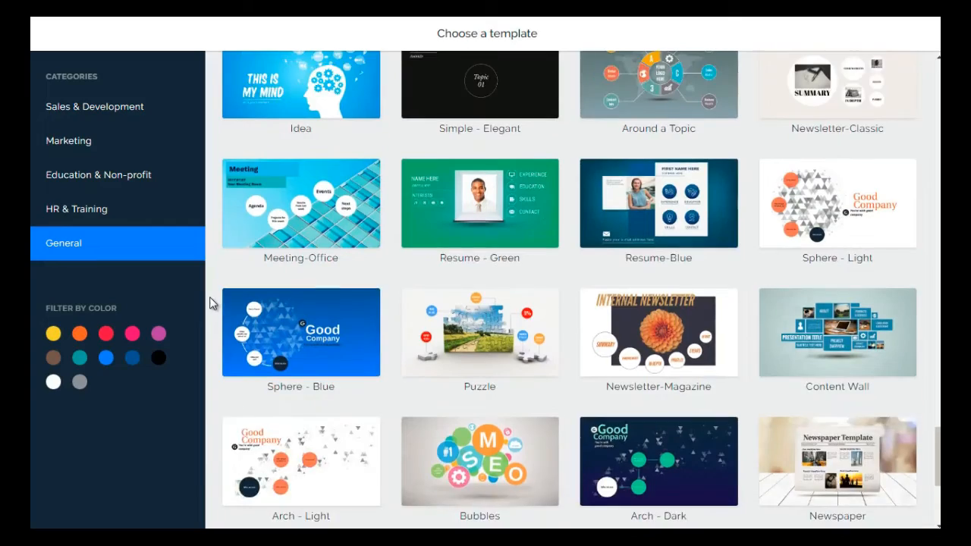
{"action": "scroll", "coordinate": [211, 302], "scroll_direction": "up", "scroll_amount": 10}
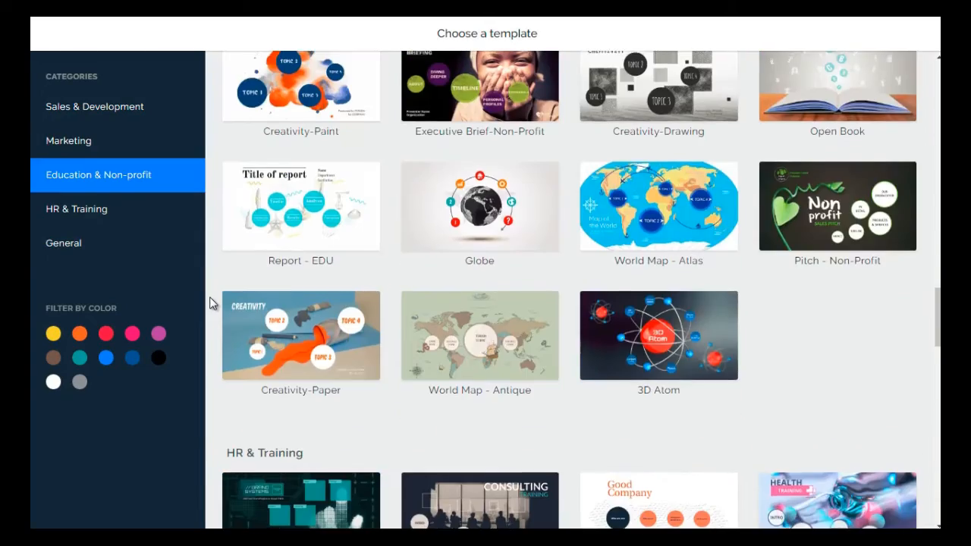
{"action": "scroll", "coordinate": [211, 303], "scroll_direction": "up", "scroll_amount": 8}
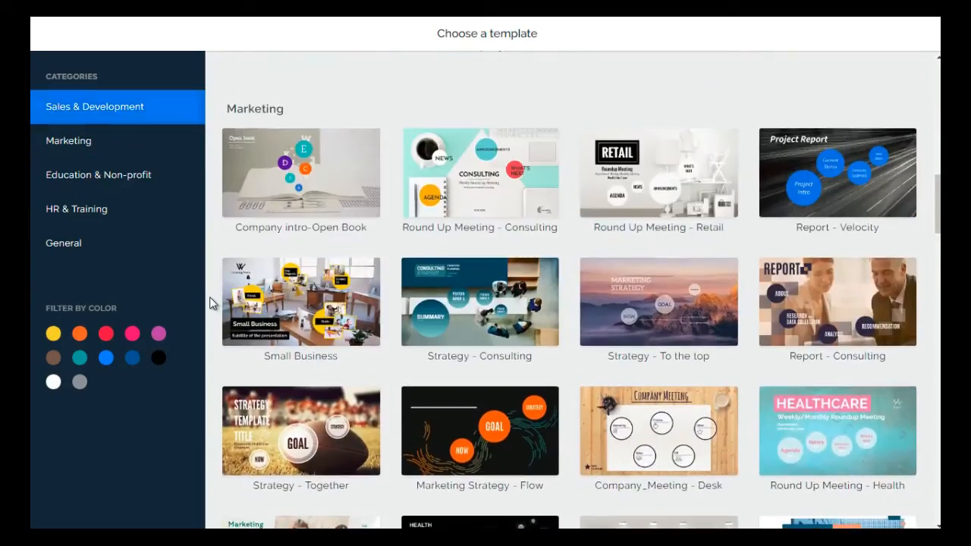
{"action": "scroll", "coordinate": [210, 302], "scroll_direction": "down", "scroll_amount": 1}
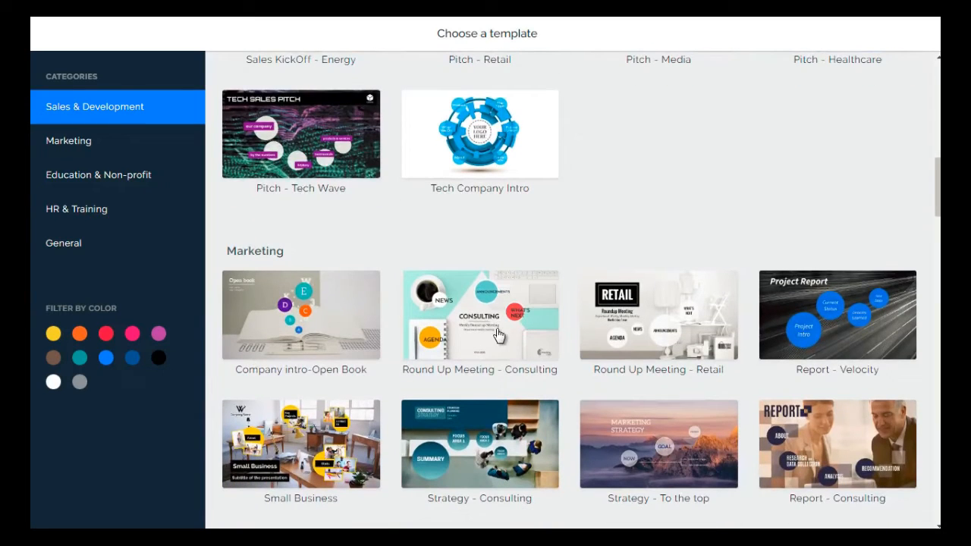
{"action": "scroll", "coordinate": [497, 336], "scroll_direction": "up", "scroll_amount": 8}
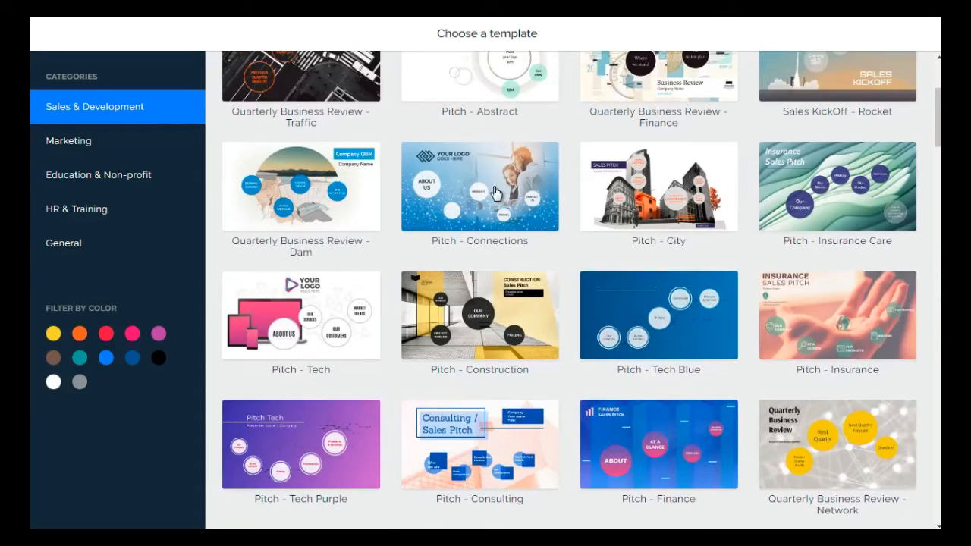
Preview the slides of the Pitch - City template and start a new presentation from it
{"action": "left_click", "coordinate": [634, 180]}
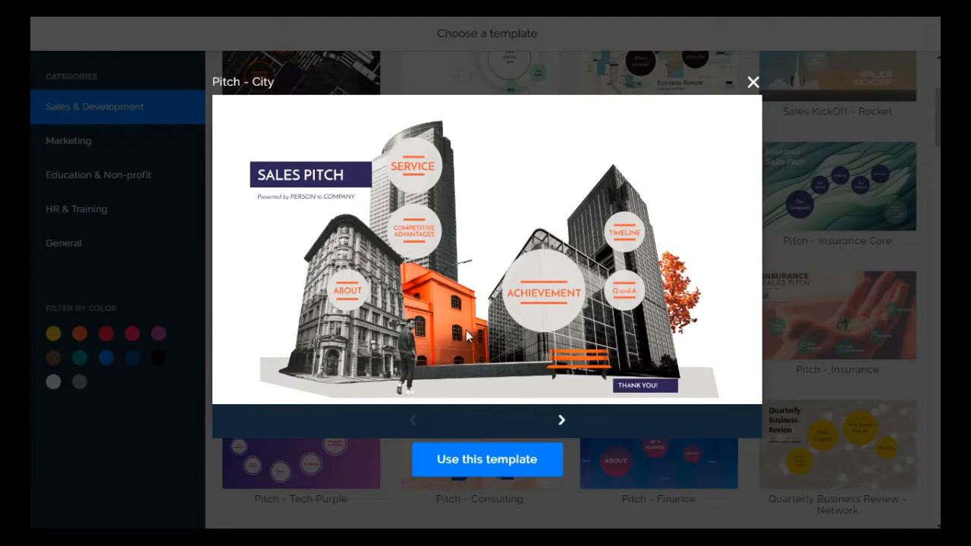
{"action": "left_click", "coordinate": [560, 420]}
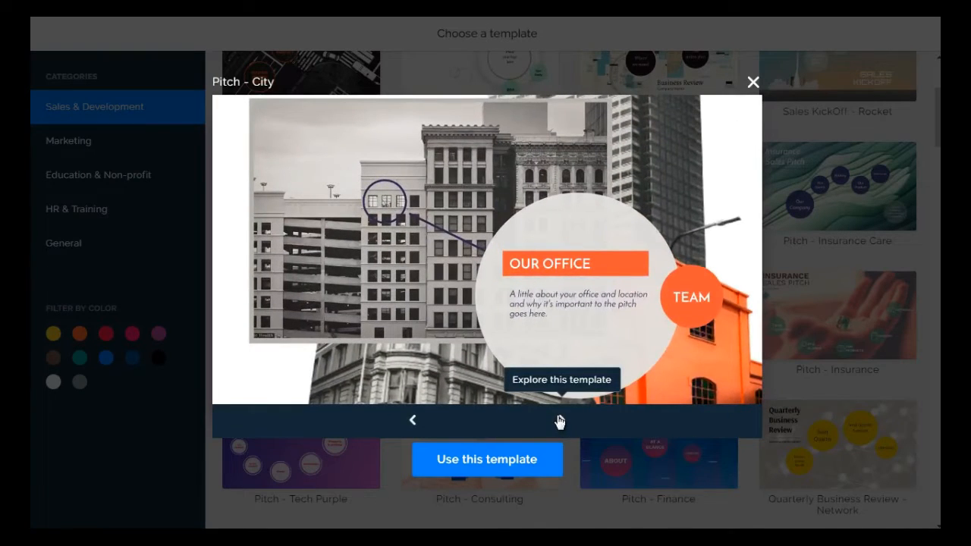
{"action": "left_click", "coordinate": [559, 421]}
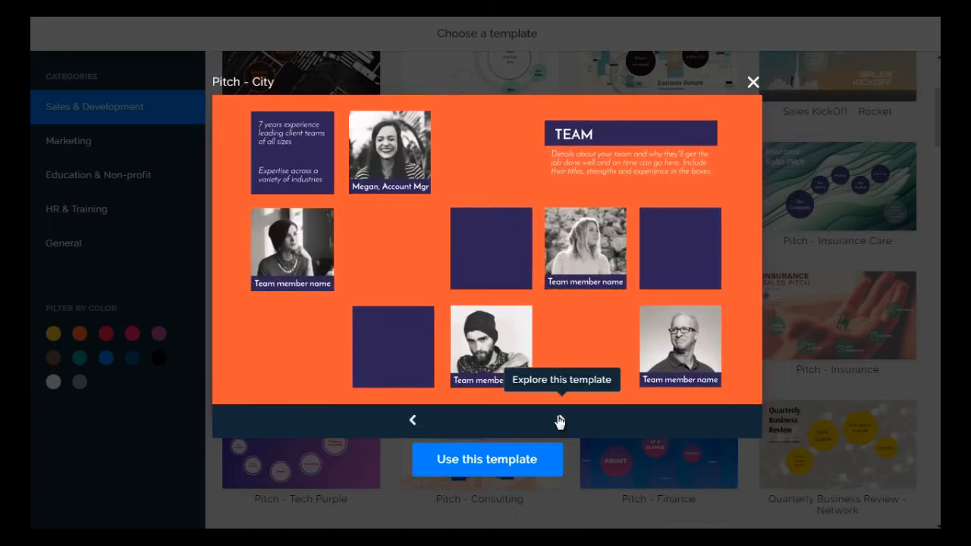
{"action": "left_click", "coordinate": [559, 421]}
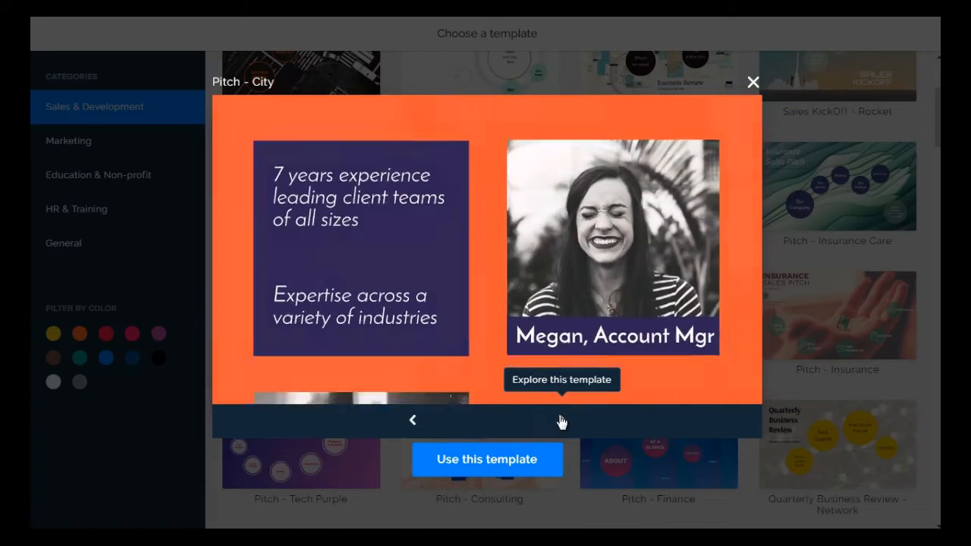
{"action": "left_click", "coordinate": [562, 422]}
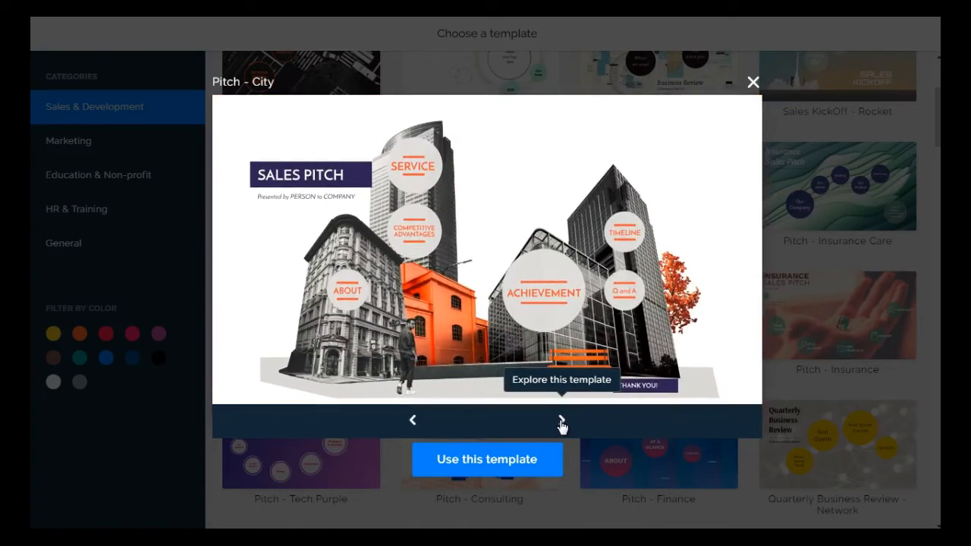
{"action": "left_click", "coordinate": [489, 461]}
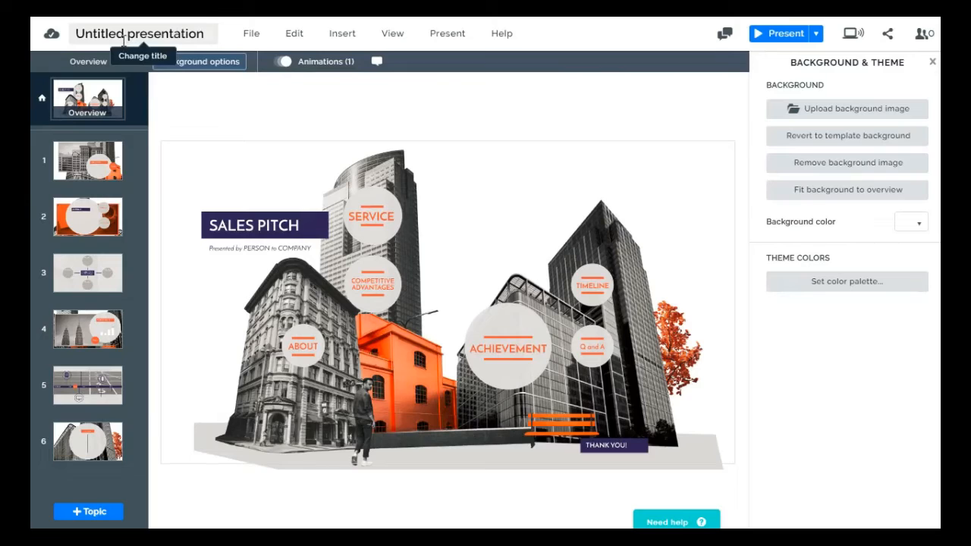
Rename the untitled presentation as Sales Pitch 1
{"action": "left_click", "coordinate": [124, 35]}
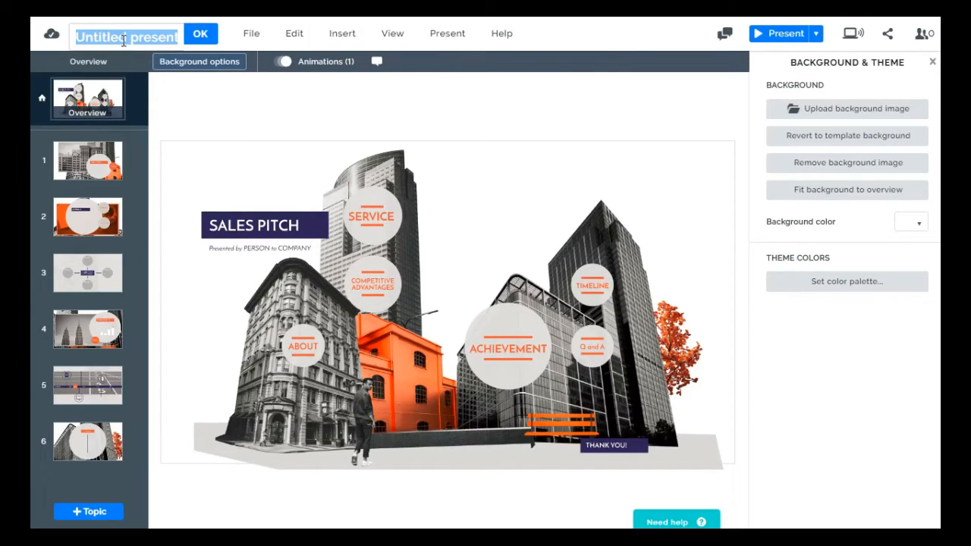
{"action": "key", "text": "BackSpace"}
{"action": "type", "text": "Sales Pitch 1"}
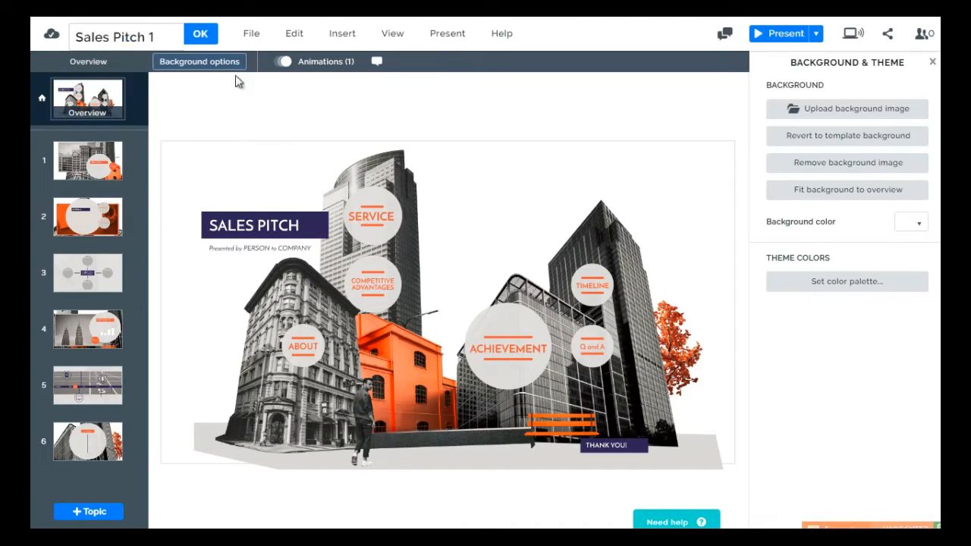
{"action": "left_click", "coordinate": [201, 35]}
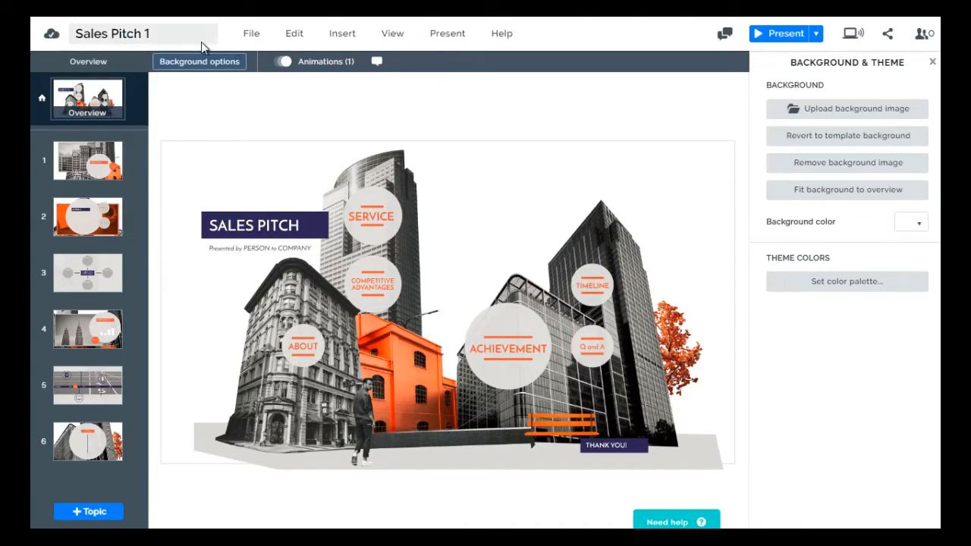
View the presentation's info and close it again
{"action": "left_click", "coordinate": [249, 38]}
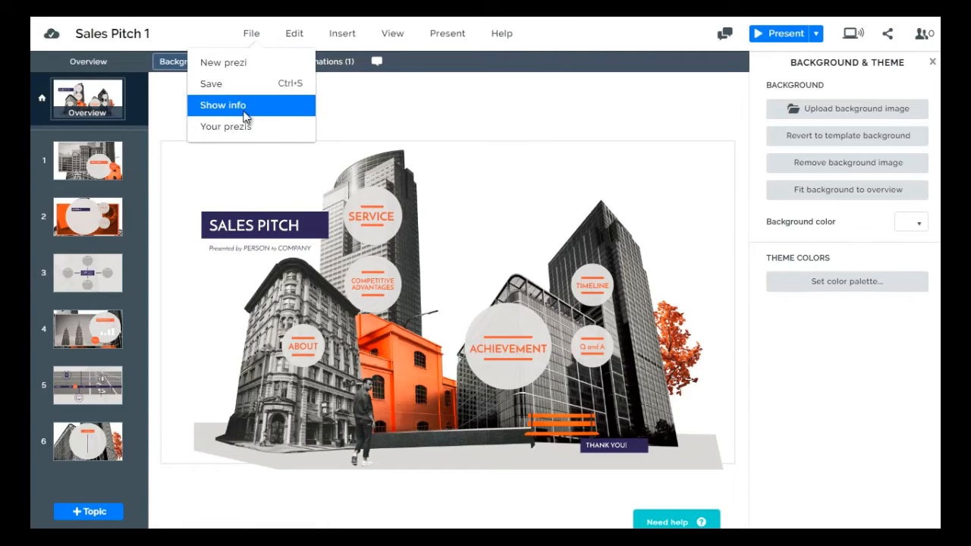
{"action": "left_click", "coordinate": [245, 107]}
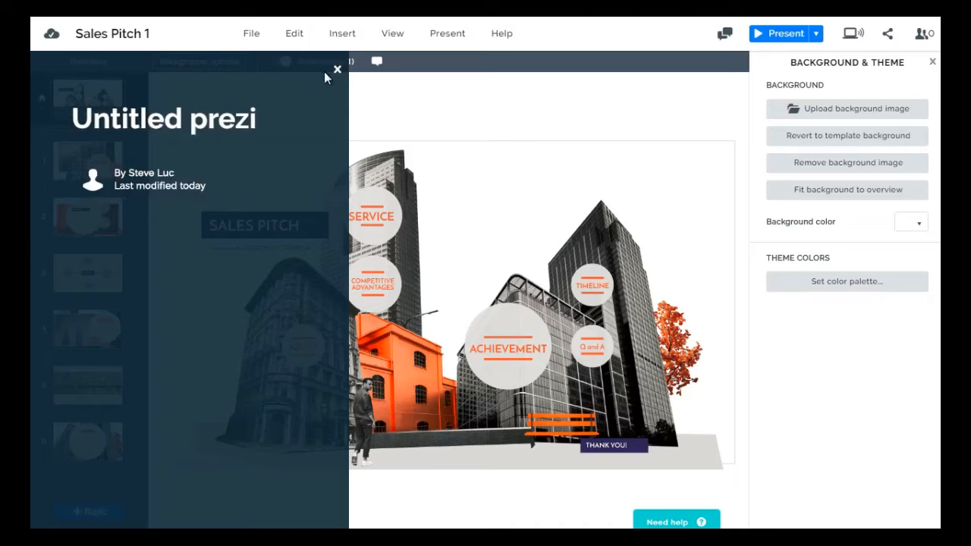
{"action": "left_click", "coordinate": [337, 70]}
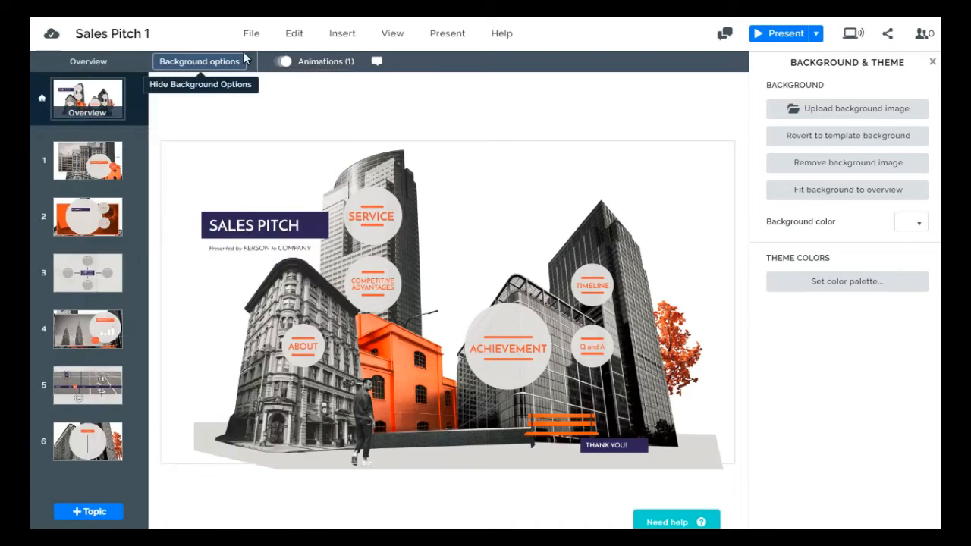
{"action": "left_click", "coordinate": [251, 33]}
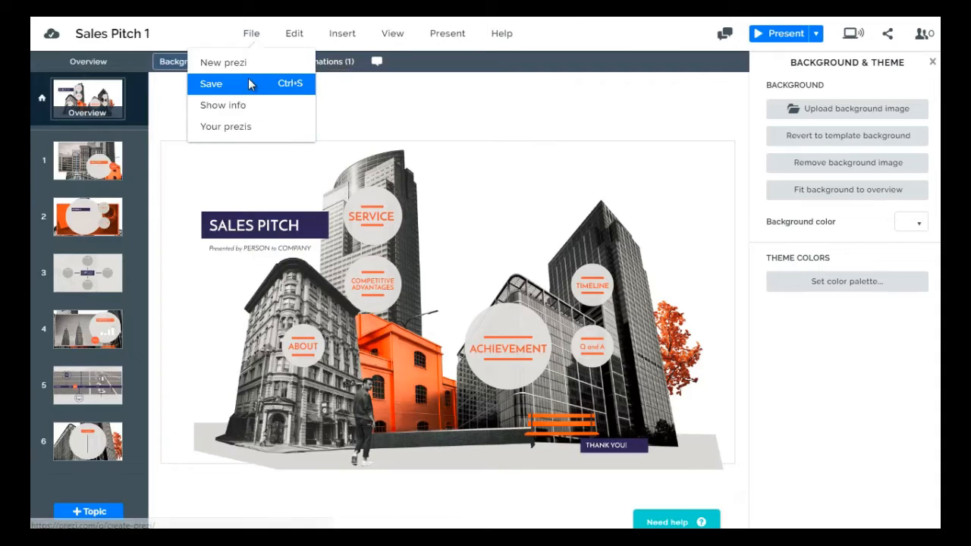
{"action": "left_click", "coordinate": [331, 113]}
{"action": "left_click", "coordinate": [292, 37]}
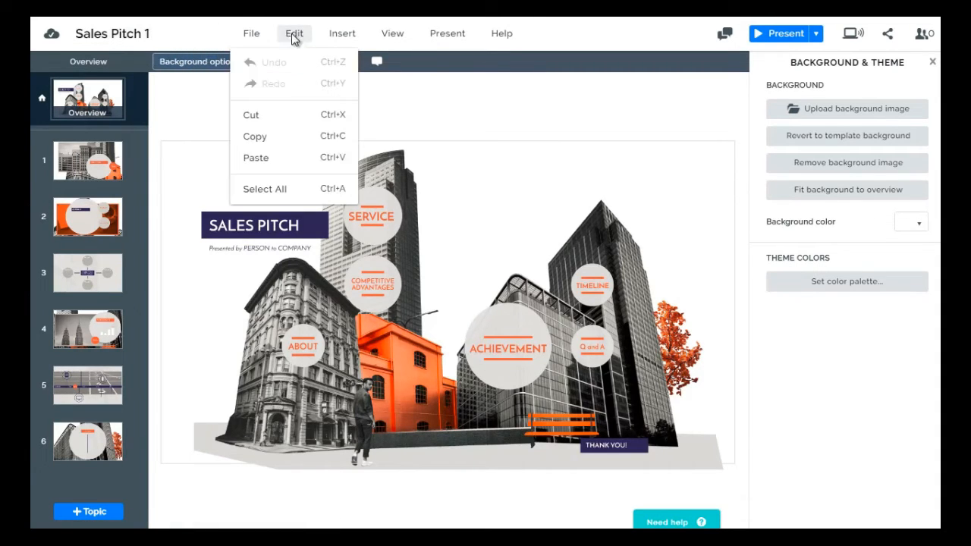
{"action": "left_click", "coordinate": [359, 34]}
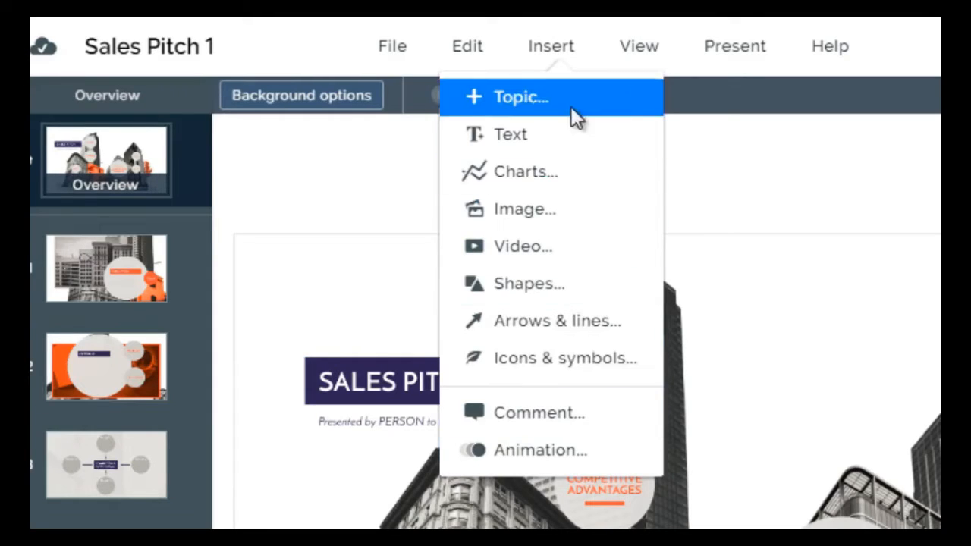
Hide the Background & Theme options and show them again
{"action": "left_click", "coordinate": [644, 47]}
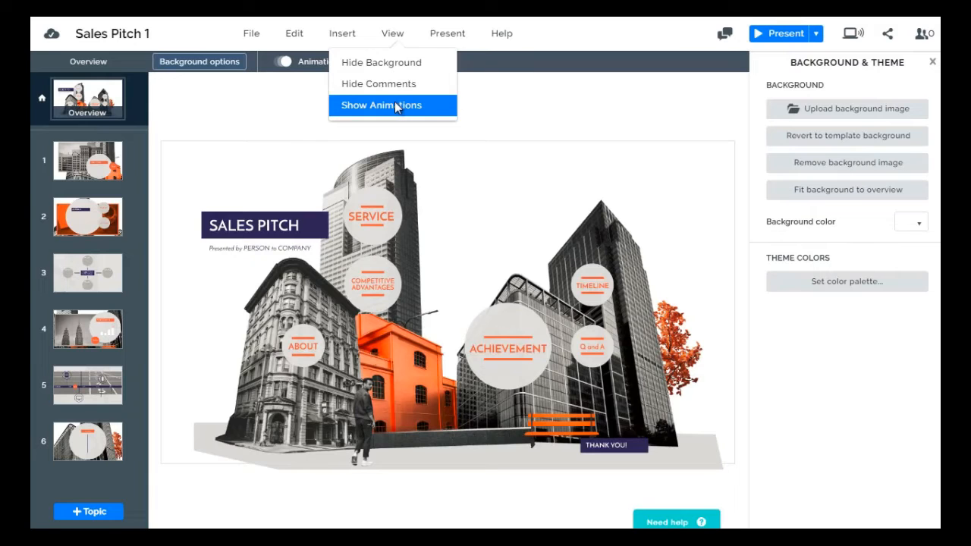
{"action": "left_click", "coordinate": [395, 106]}
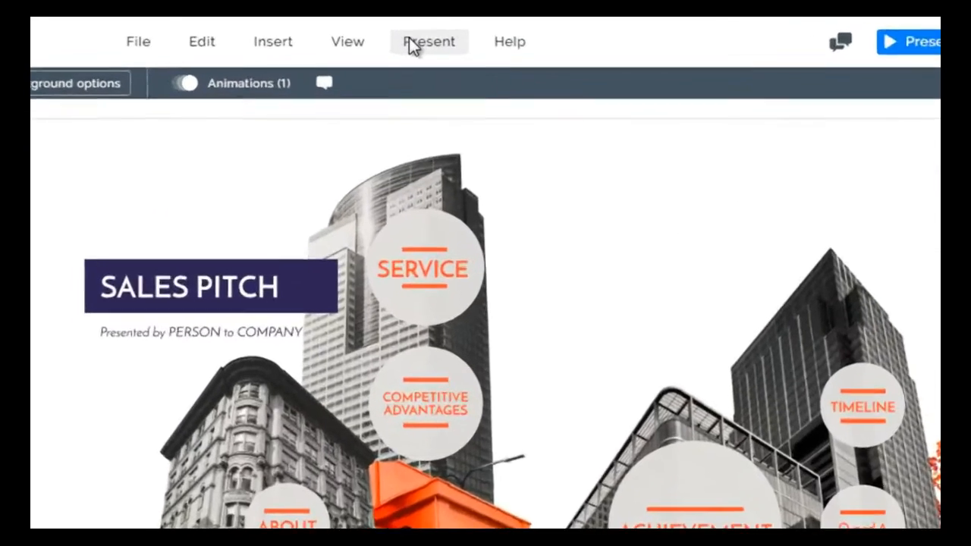
{"action": "left_click", "coordinate": [443, 34]}
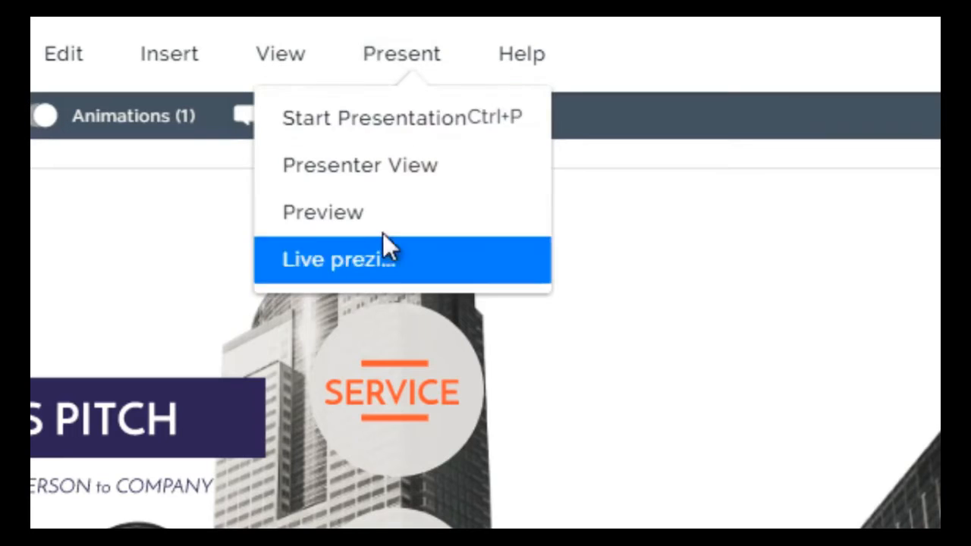
{"action": "left_click", "coordinate": [575, 158]}
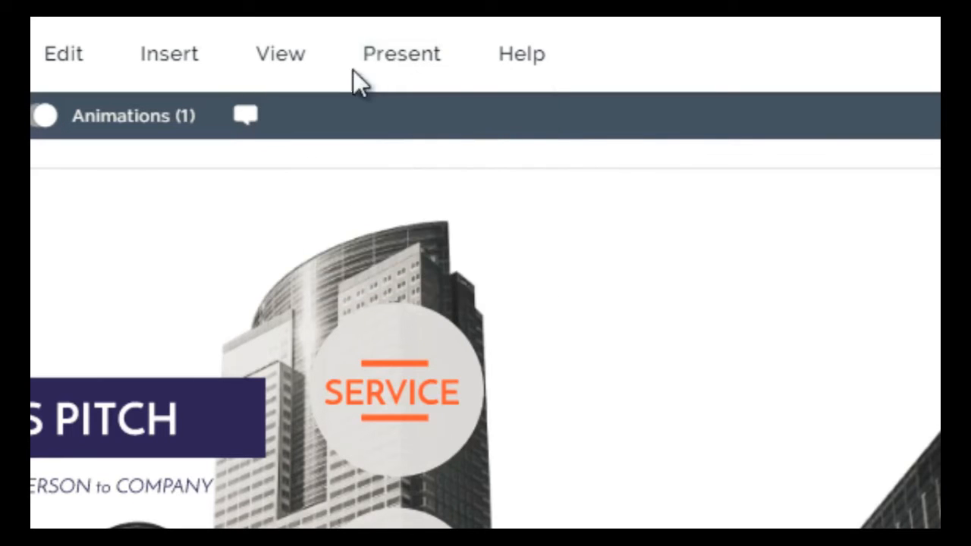
{"action": "left_click", "coordinate": [288, 53]}
{"action": "left_click", "coordinate": [285, 142]}
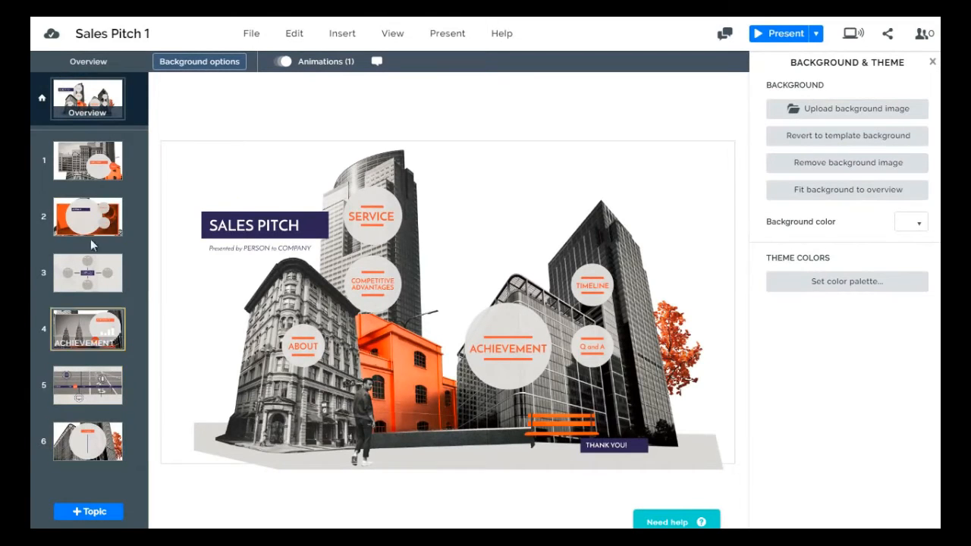
Open the TEAM subtopic inside the ABOUT topic and show its animations
{"action": "left_click", "coordinate": [95, 184]}
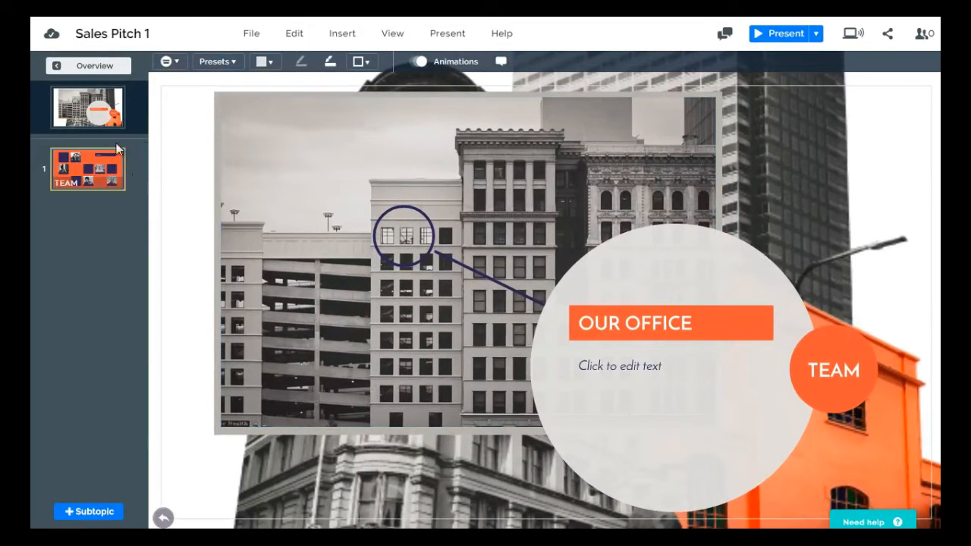
{"action": "left_click", "coordinate": [97, 172]}
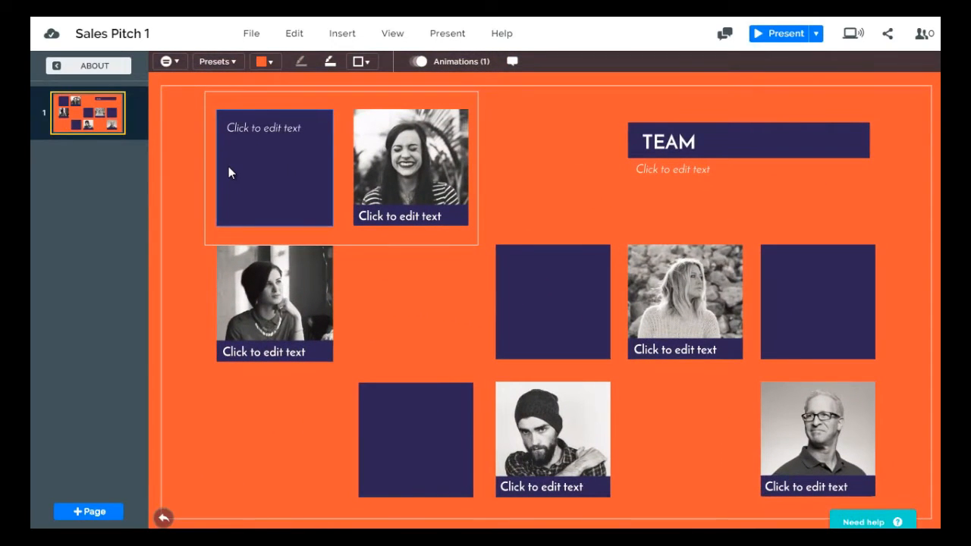
{"action": "left_click", "coordinate": [453, 61]}
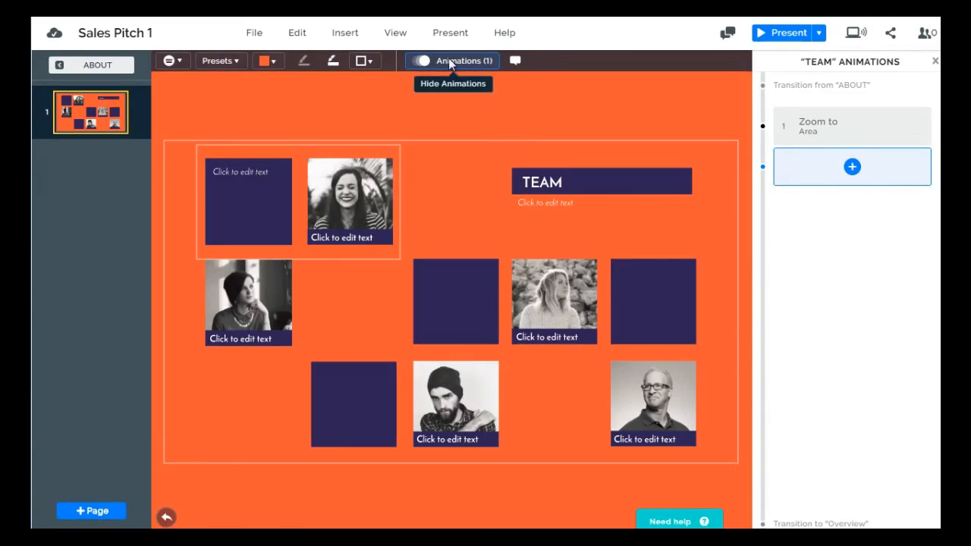
Return from the TEAM subtopic to the presentation's overview and its animations
{"action": "left_click", "coordinate": [93, 65]}
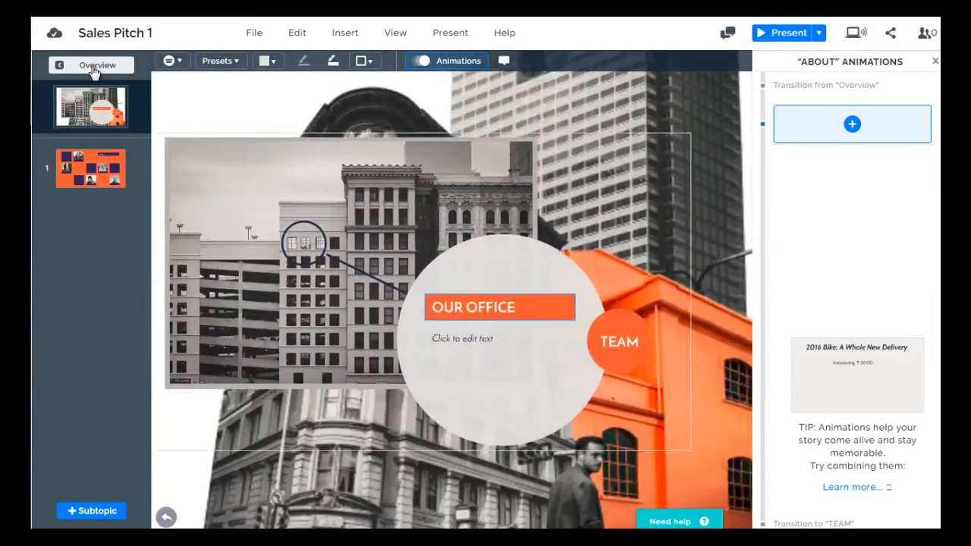
{"action": "left_click", "coordinate": [91, 65]}
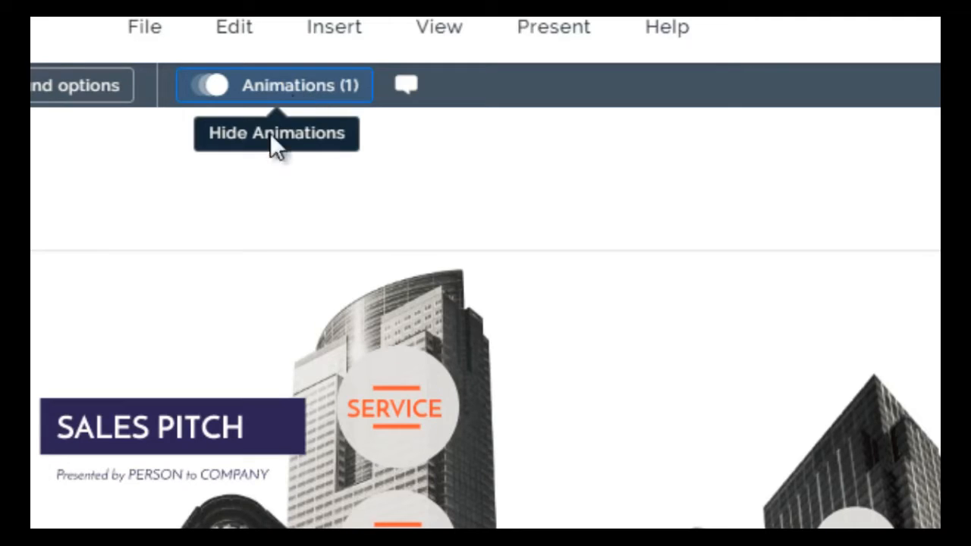
{"action": "left_click", "coordinate": [245, 415]}
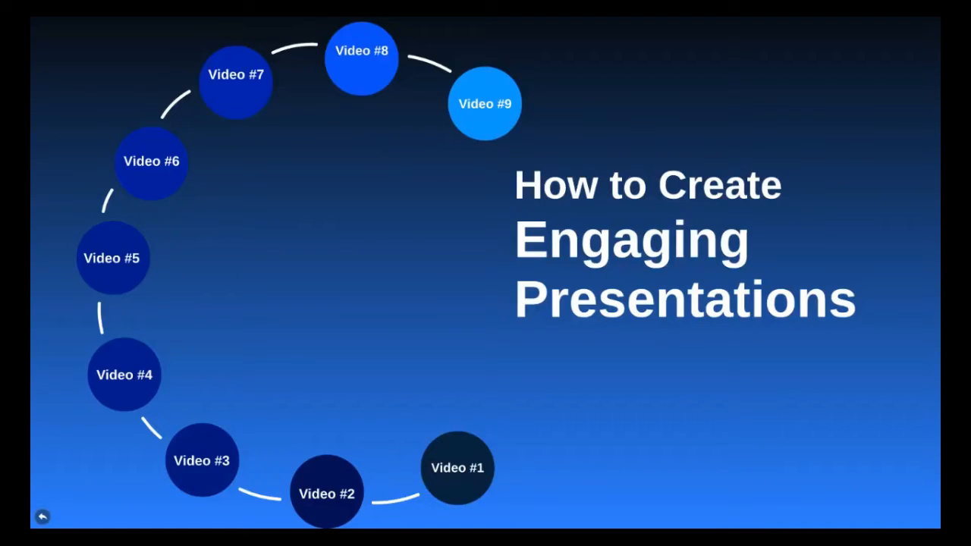
{"action": "key", "text": "Right"}
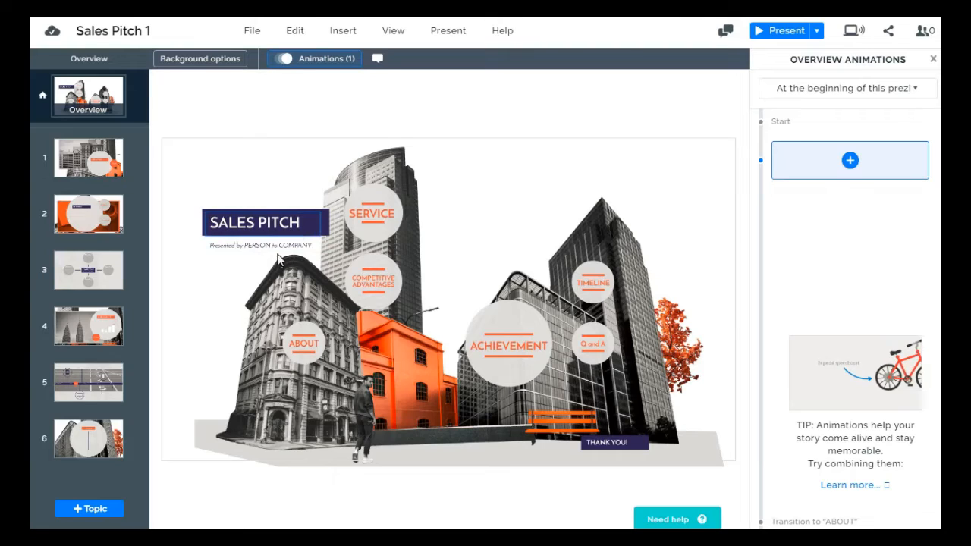
Move the SALES PITCH title box slightly up and add a Fade in animation to it
{"action": "left_click", "coordinate": [261, 223]}
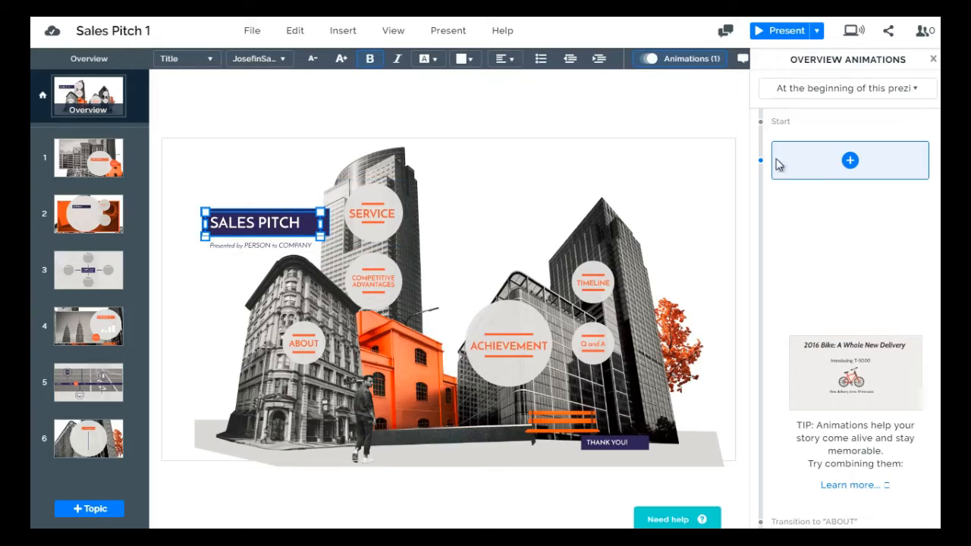
{"action": "left_click_drag", "start_coordinate": [249, 227], "coordinate": [286, 213]}
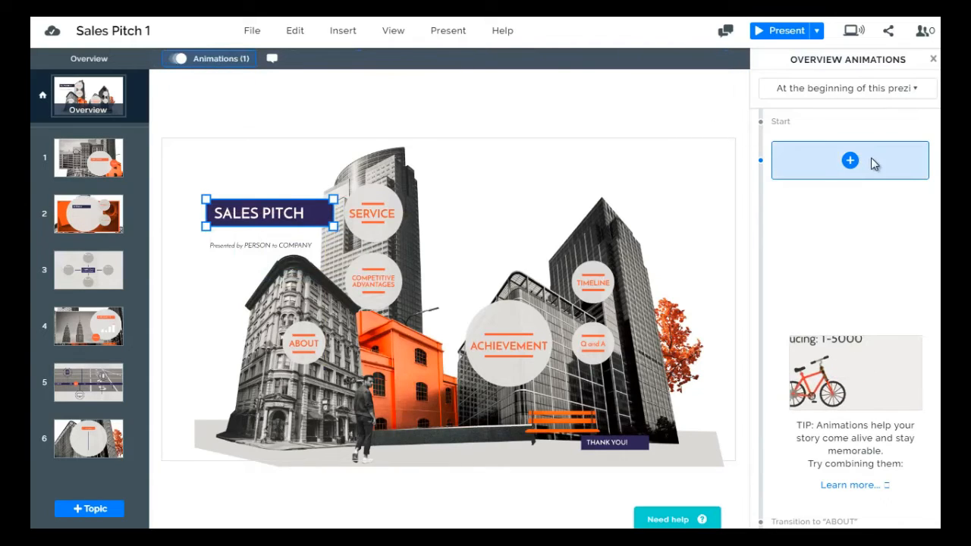
{"action": "left_click", "coordinate": [846, 163]}
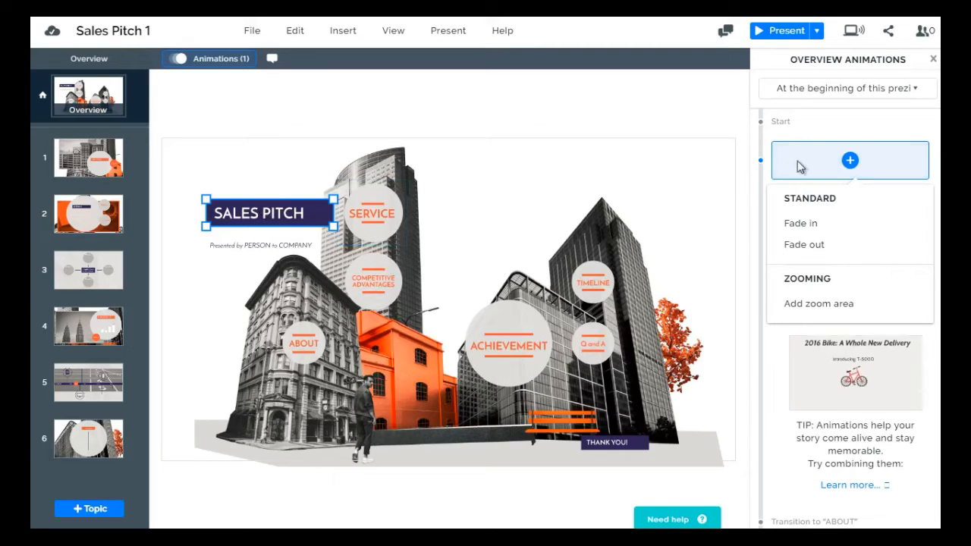
{"action": "left_click", "coordinate": [818, 226]}
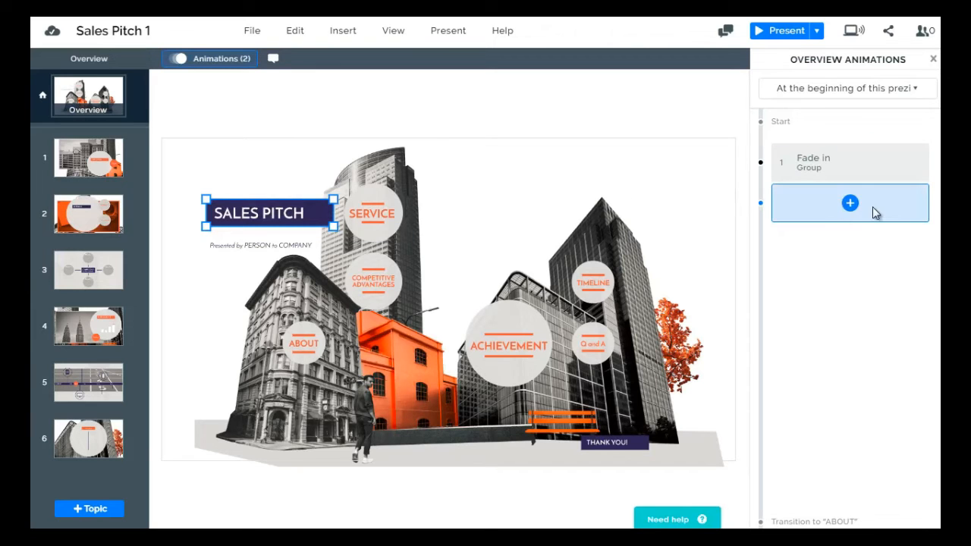
Add a Fade in animation to the "Presented by PERSON to COMPANY" subtitle
{"action": "left_click", "coordinate": [258, 246]}
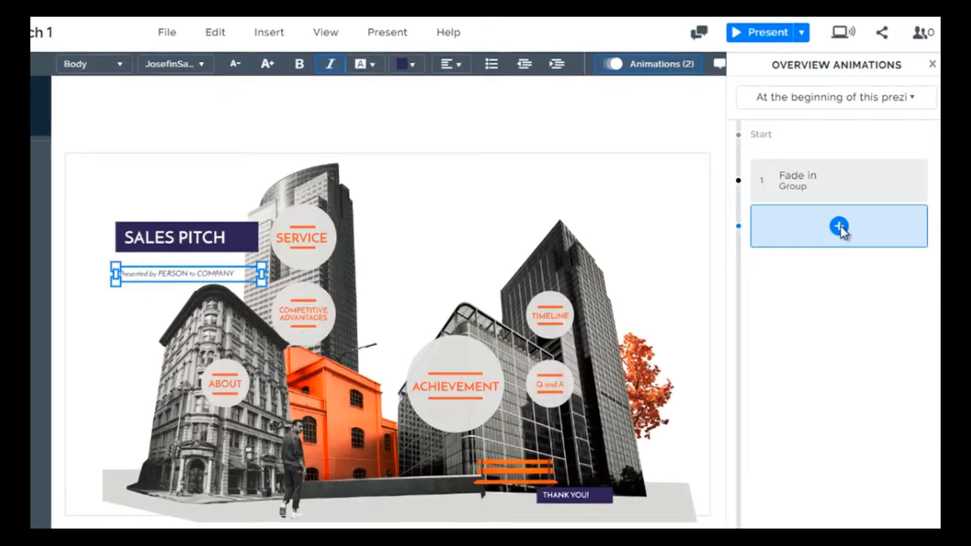
{"action": "left_click", "coordinate": [839, 226]}
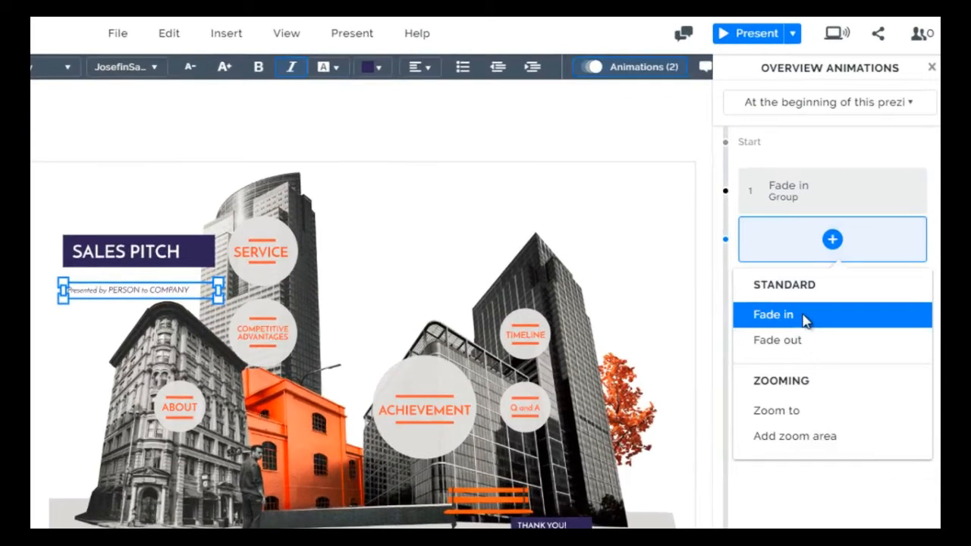
{"action": "left_click", "coordinate": [806, 320]}
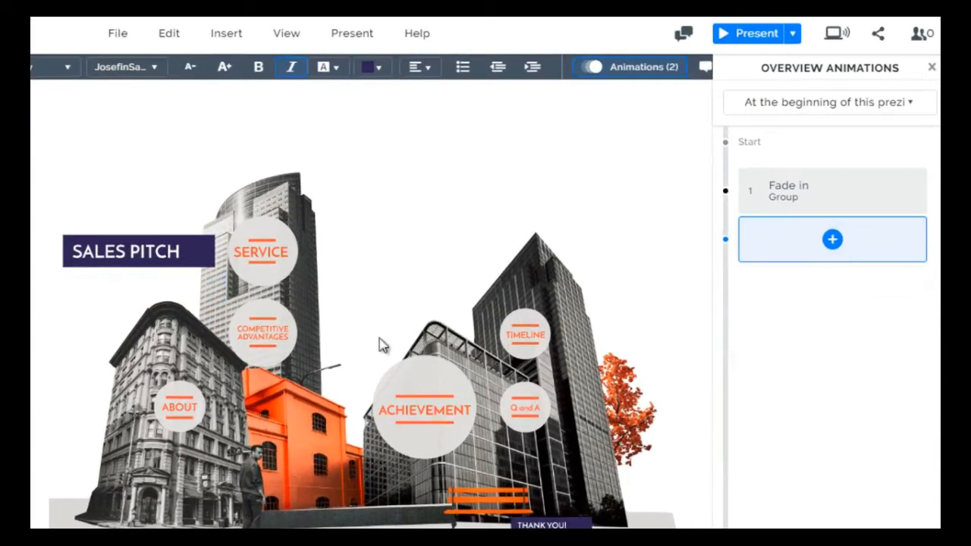
{"action": "left_click", "coordinate": [178, 279]}
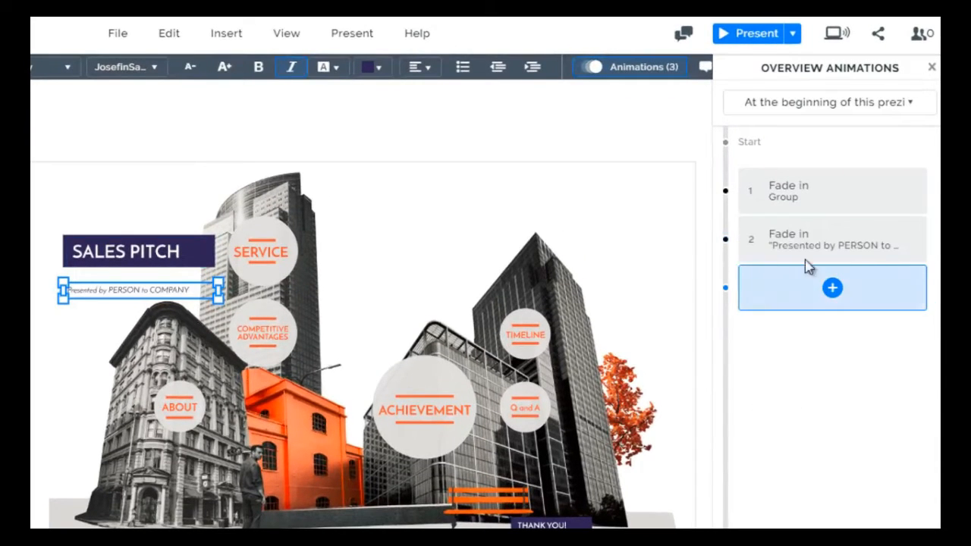
View the available animation types and the choices for when overview animations play, without choosing any
{"action": "left_click", "coordinate": [835, 287]}
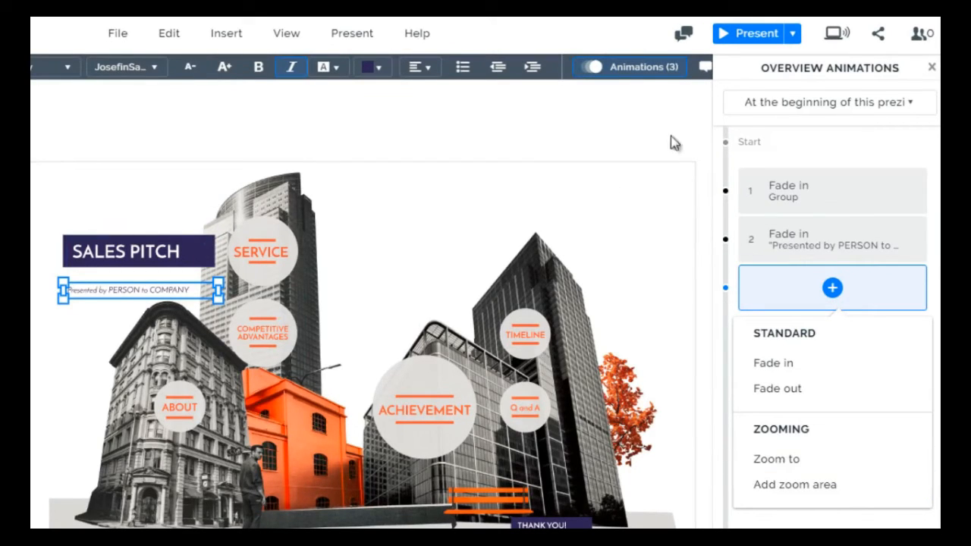
{"action": "left_click", "coordinate": [202, 127]}
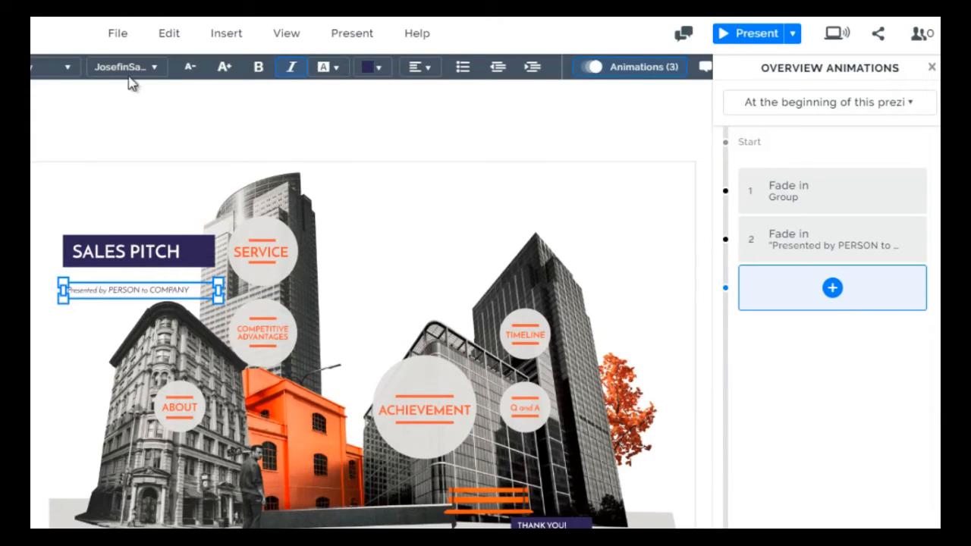
{"action": "left_click", "coordinate": [127, 154]}
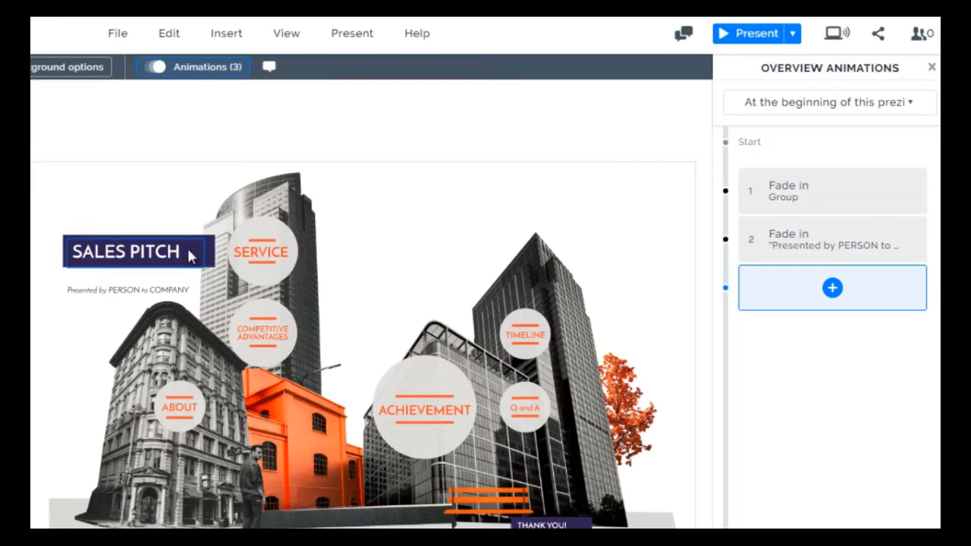
{"action": "left_click", "coordinate": [811, 105]}
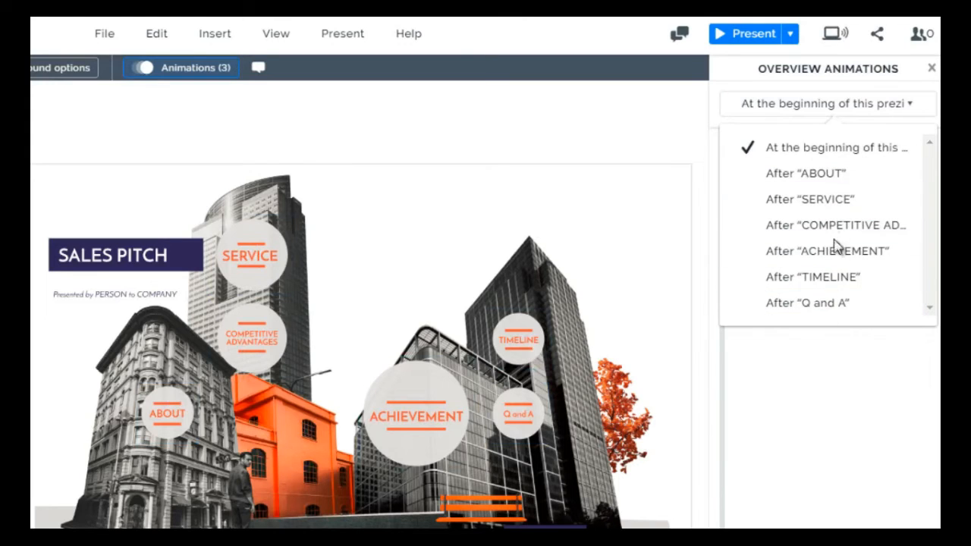
{"action": "left_click", "coordinate": [789, 350]}
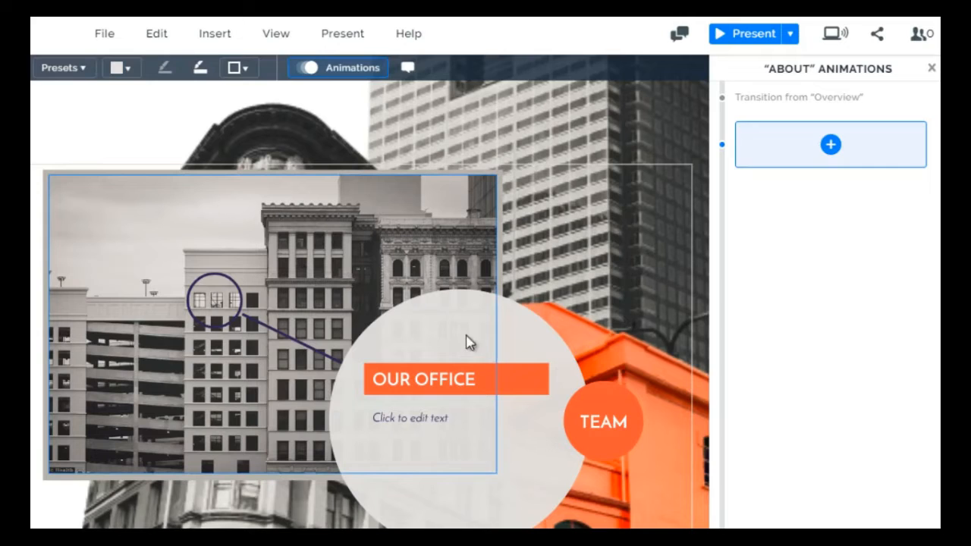
Replace the OUR OFFICE heading in the ABOUT topic with "Office Location"
{"action": "left_click", "coordinate": [456, 396]}
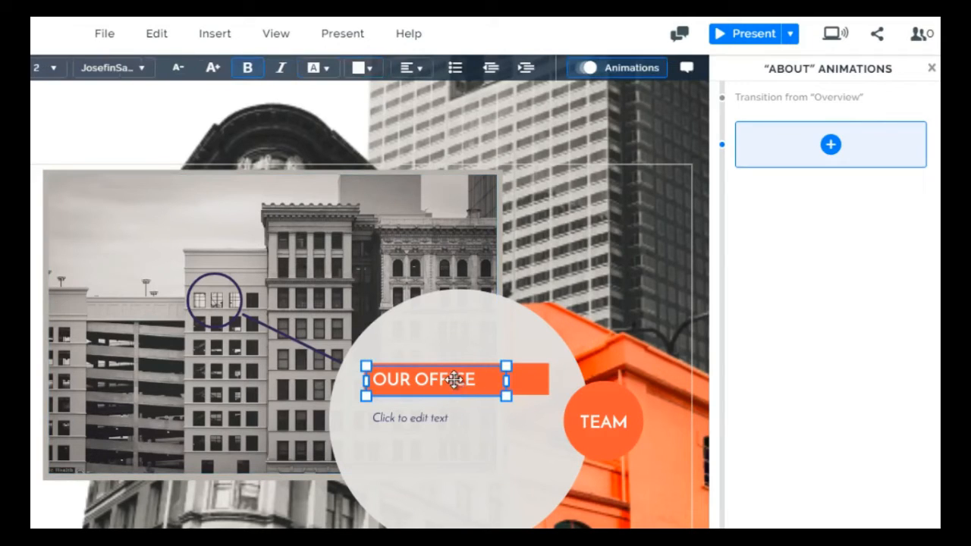
{"action": "double_click", "coordinate": [454, 379]}
{"action": "left_click_drag", "start_coordinate": [486, 380], "coordinate": [379, 382]}
{"action": "type", "text": "Your Ofifc"}
{"action": "key", "text": "ctrl+a"}
{"action": "type", "text": "Office Location"}
Replace the placeholder text below the Office Location heading with "Add text here"
{"action": "left_click", "coordinate": [444, 418]}
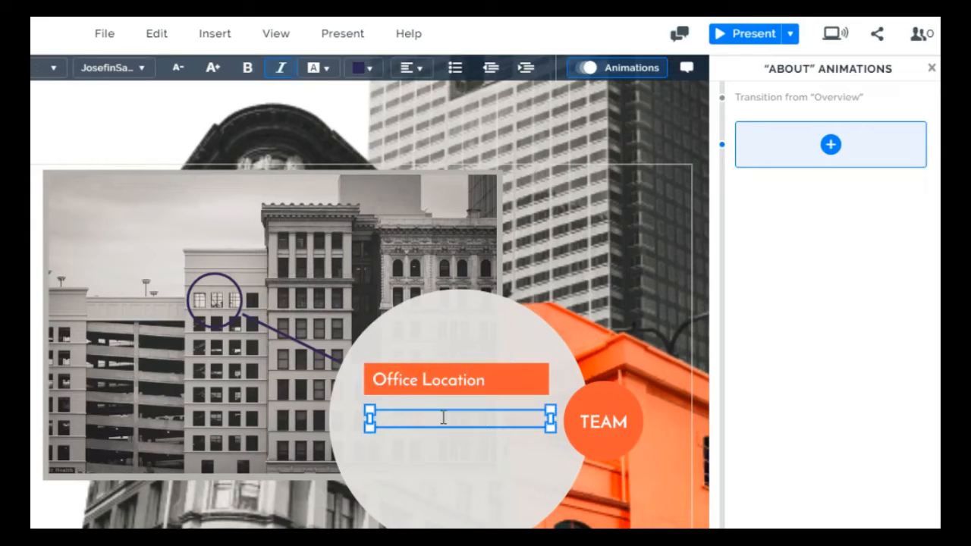
{"action": "type", "text": "Add text"}
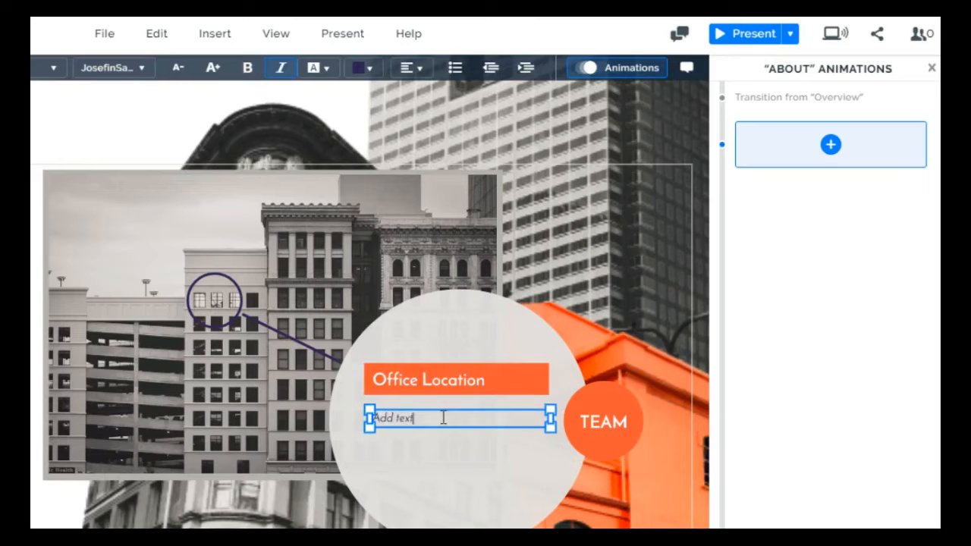
{"action": "type", "text": " here"}
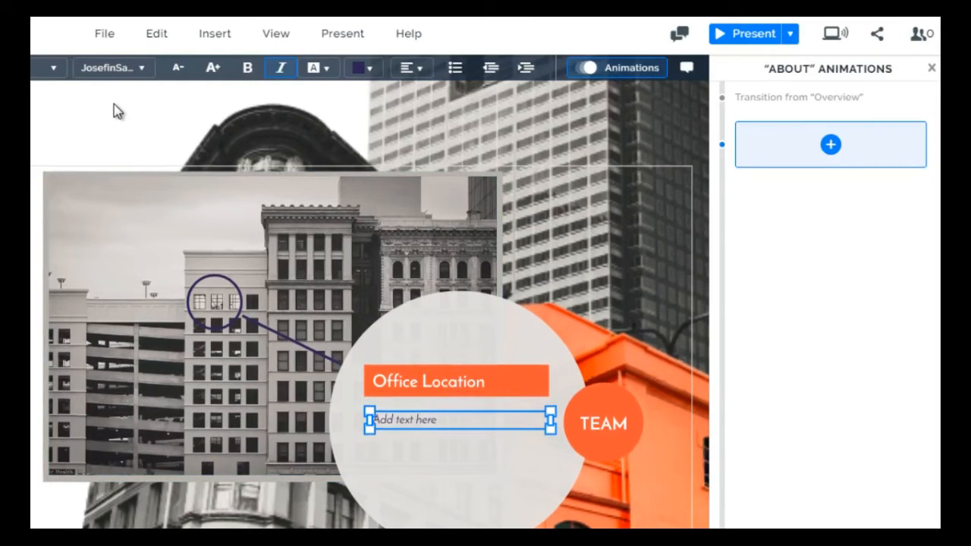
Insert the person-with-laptop icon from the icons for light prezis below the "Add text here" line
{"action": "left_click", "coordinate": [205, 38]}
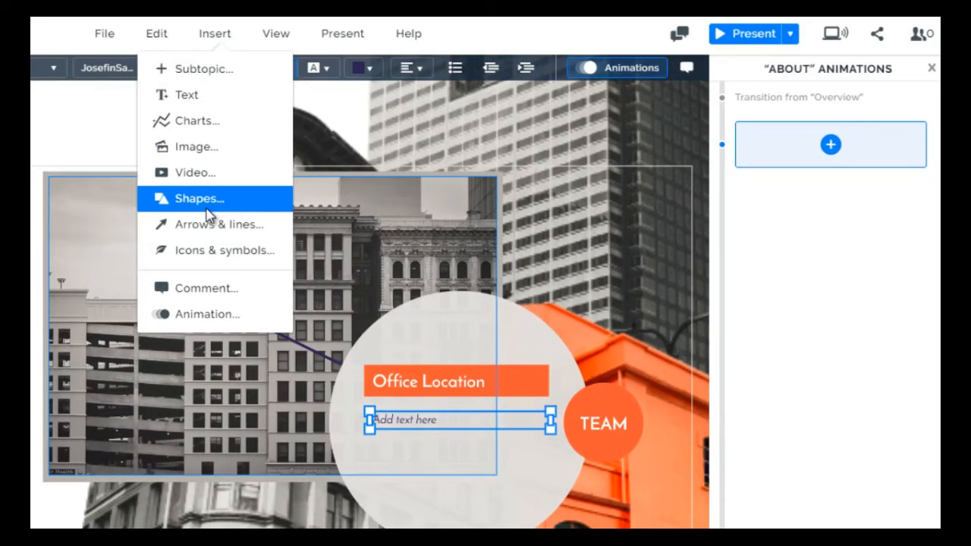
{"action": "left_click", "coordinate": [225, 250]}
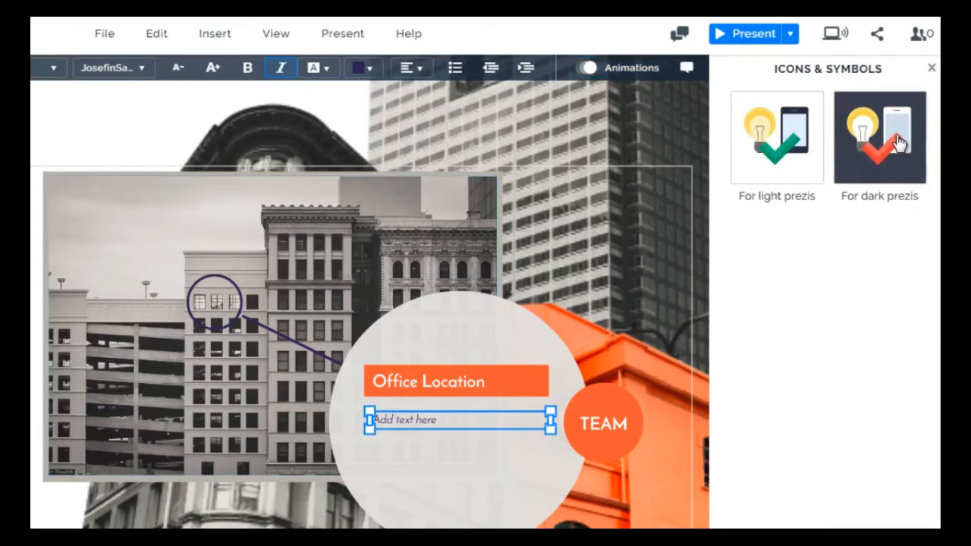
{"action": "left_click", "coordinate": [893, 173]}
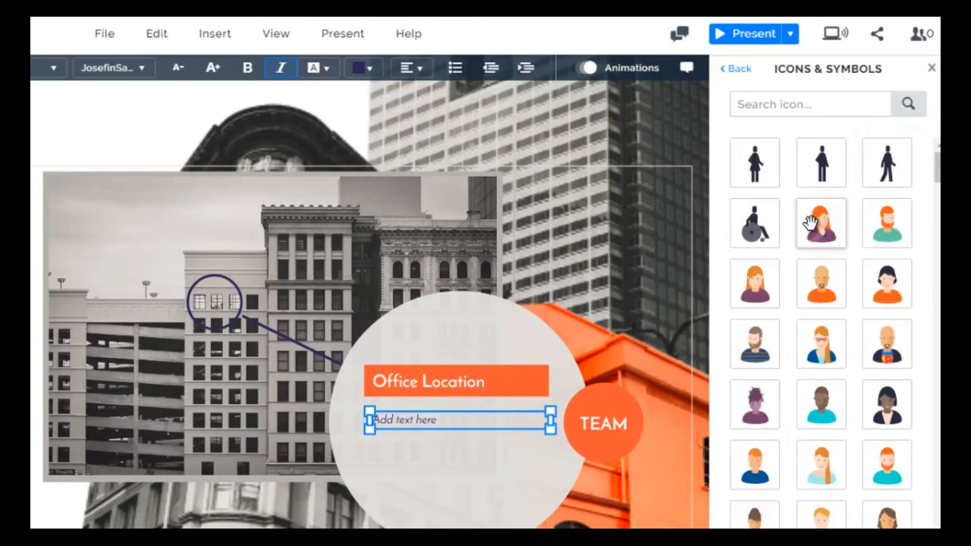
{"action": "scroll", "coordinate": [810, 222], "scroll_direction": "down", "scroll_amount": 10}
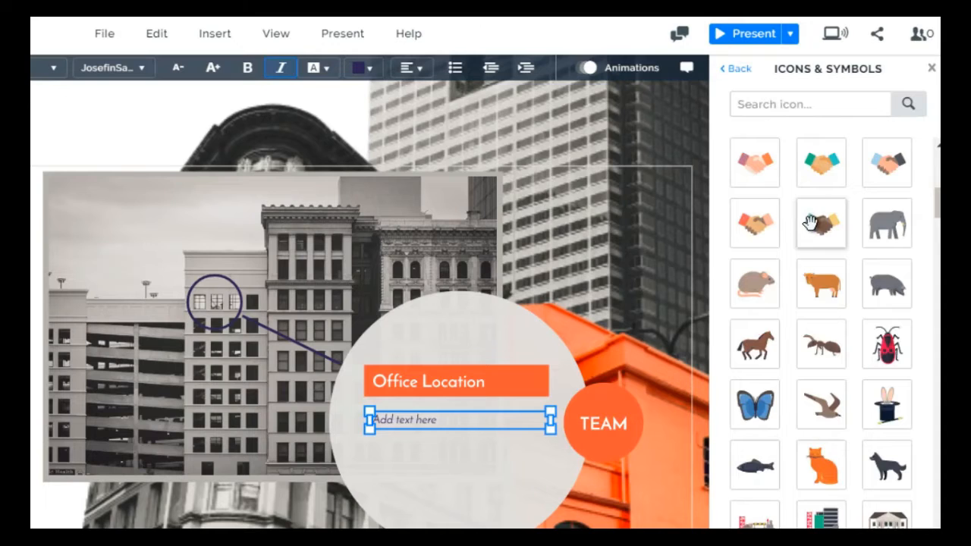
{"action": "scroll", "coordinate": [811, 222], "scroll_direction": "up", "scroll_amount": 5}
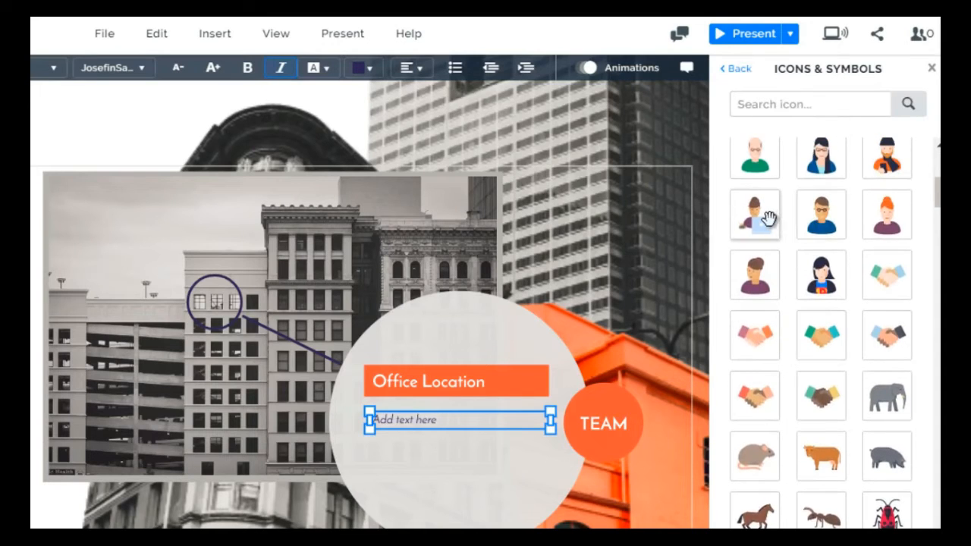
{"action": "left_click_drag", "start_coordinate": [768, 219], "coordinate": [458, 481]}
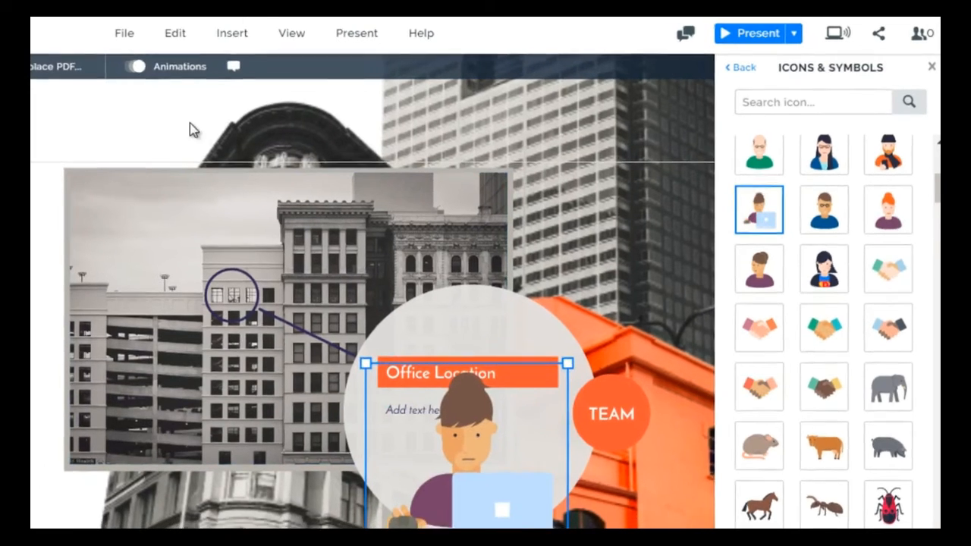
{"action": "left_click", "coordinate": [189, 125]}
View the icons for dark prezis, close the icon library and look over the insertable element types
{"action": "left_click", "coordinate": [737, 68]}
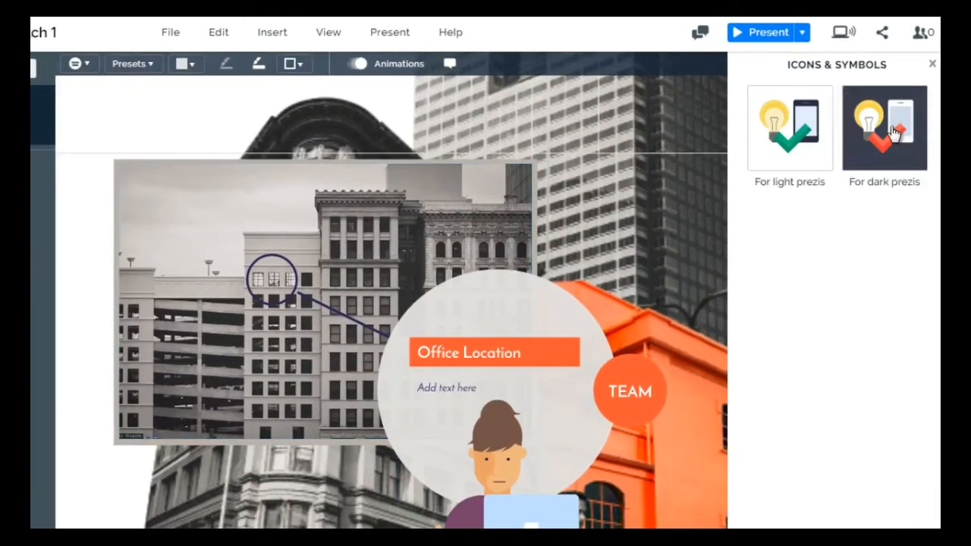
{"action": "left_click", "coordinate": [894, 132]}
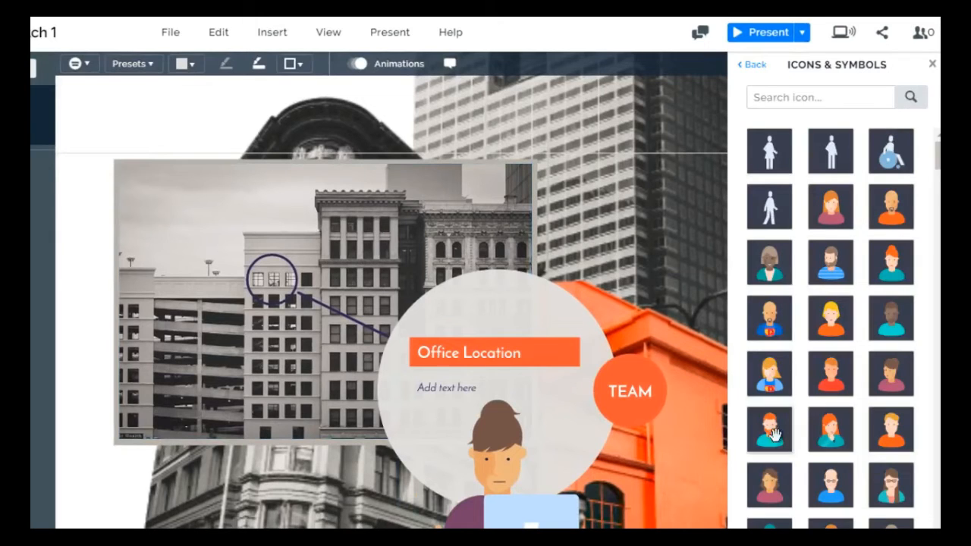
{"action": "left_click", "coordinate": [759, 65]}
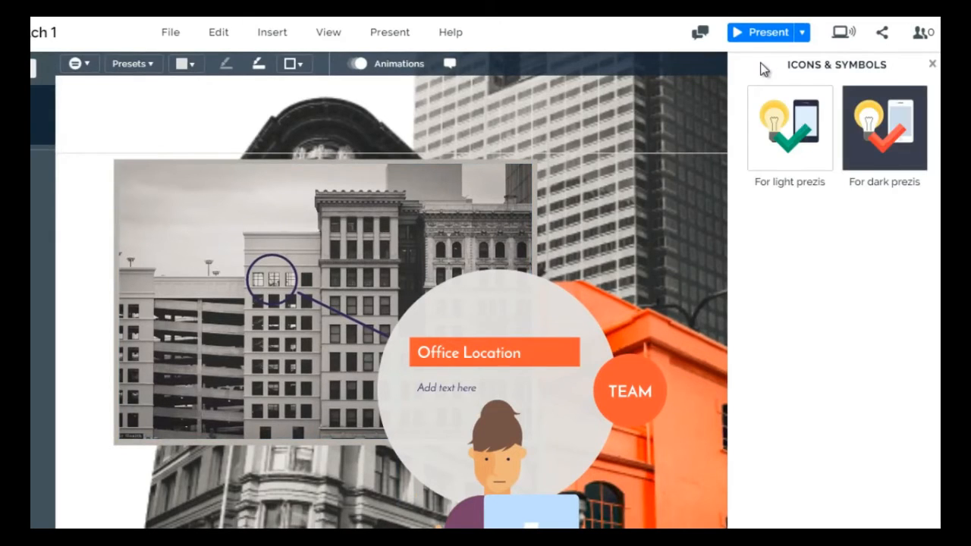
{"action": "left_click", "coordinate": [934, 65]}
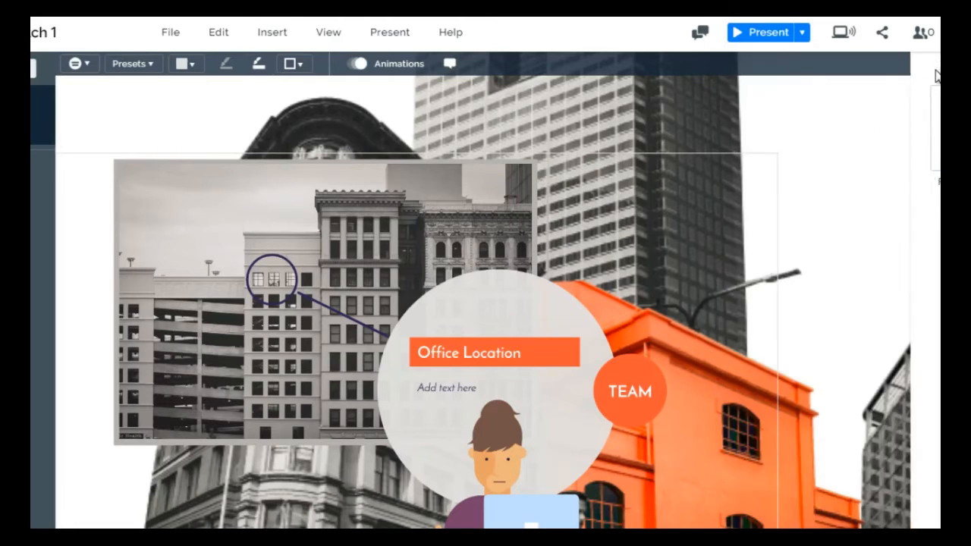
{"action": "left_click", "coordinate": [269, 29]}
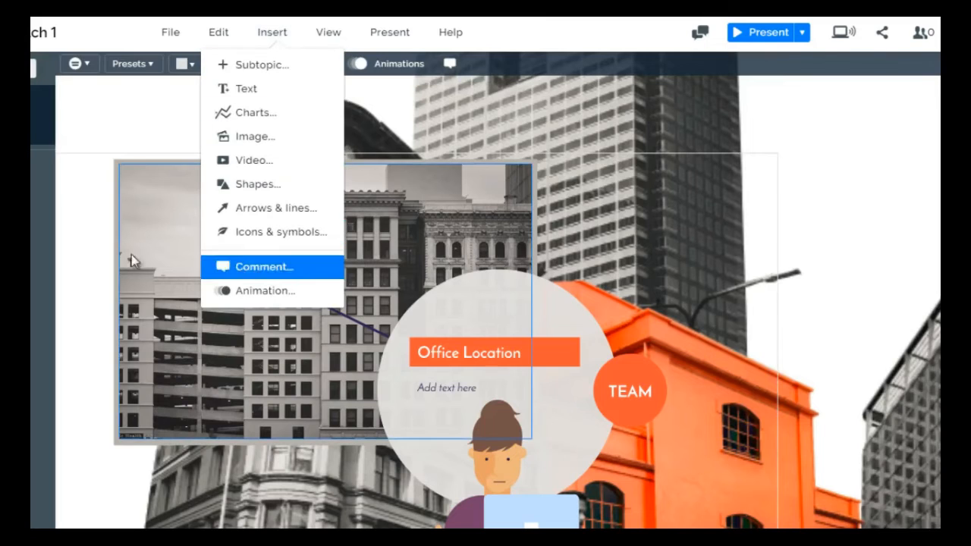
{"action": "left_click", "coordinate": [81, 235]}
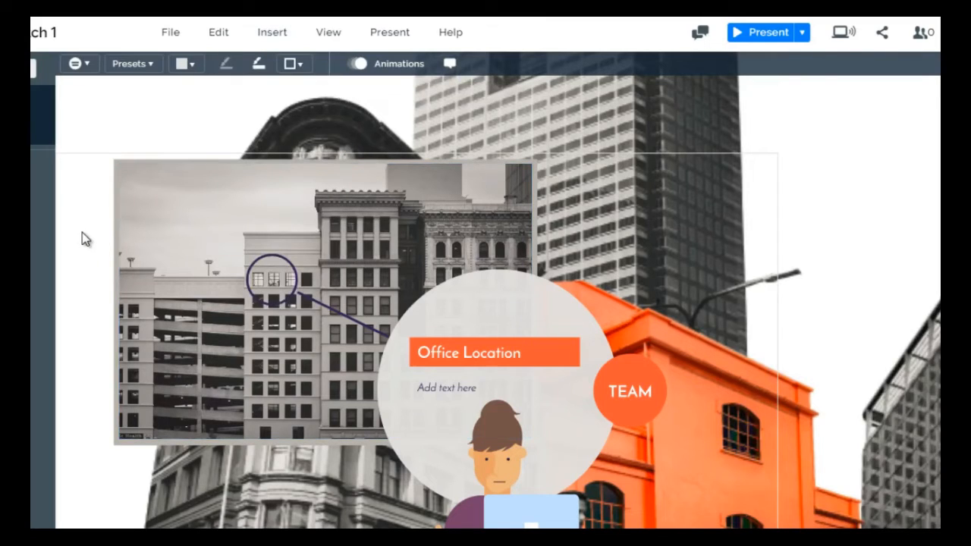
Replace the office building photo with the image bigstock-vintage-background-17342195
{"action": "left_click", "coordinate": [282, 213]}
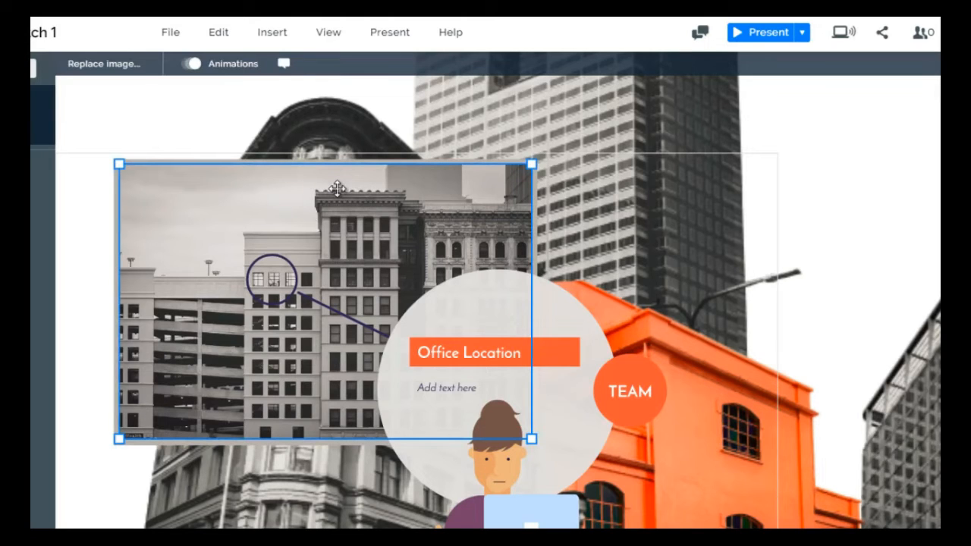
{"action": "left_click", "coordinate": [120, 68]}
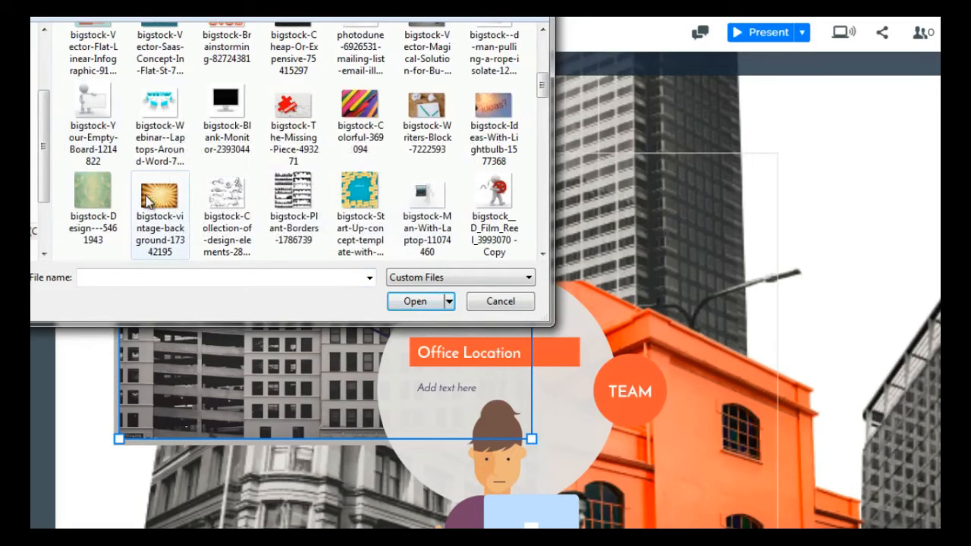
{"action": "left_click", "coordinate": [148, 198]}
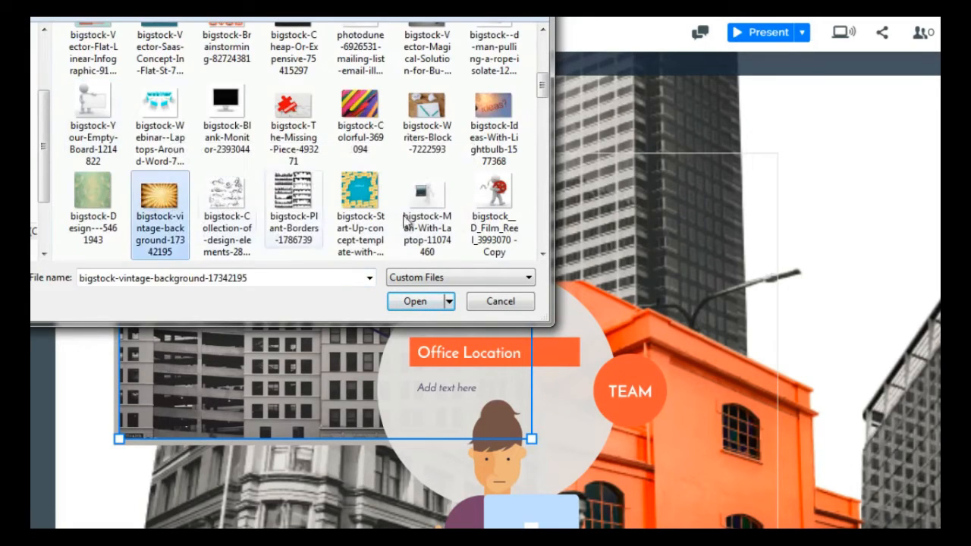
{"action": "left_click", "coordinate": [426, 300]}
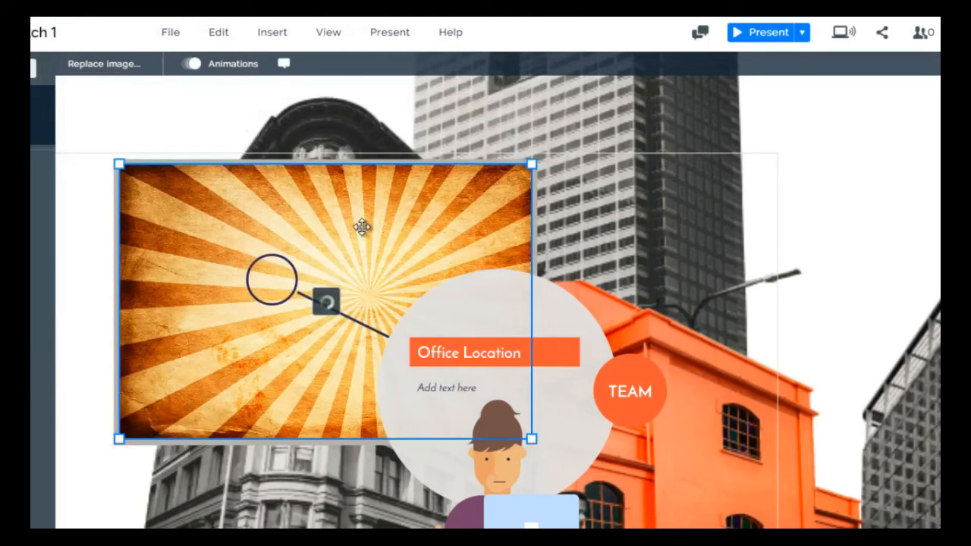
Return to the overview, reopen the About topic and go into its Team page
{"action": "left_click", "coordinate": [86, 152]}
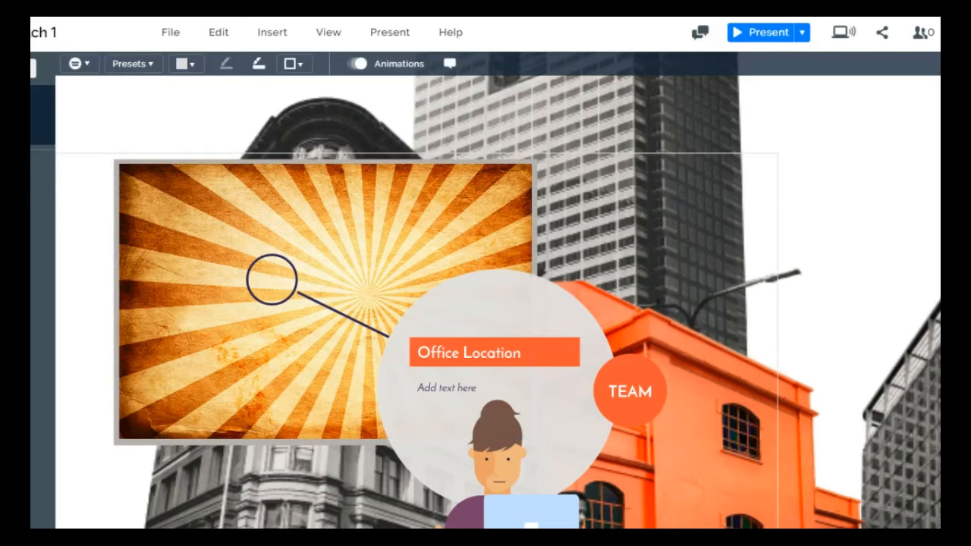
{"action": "left_click", "coordinate": [15, 85]}
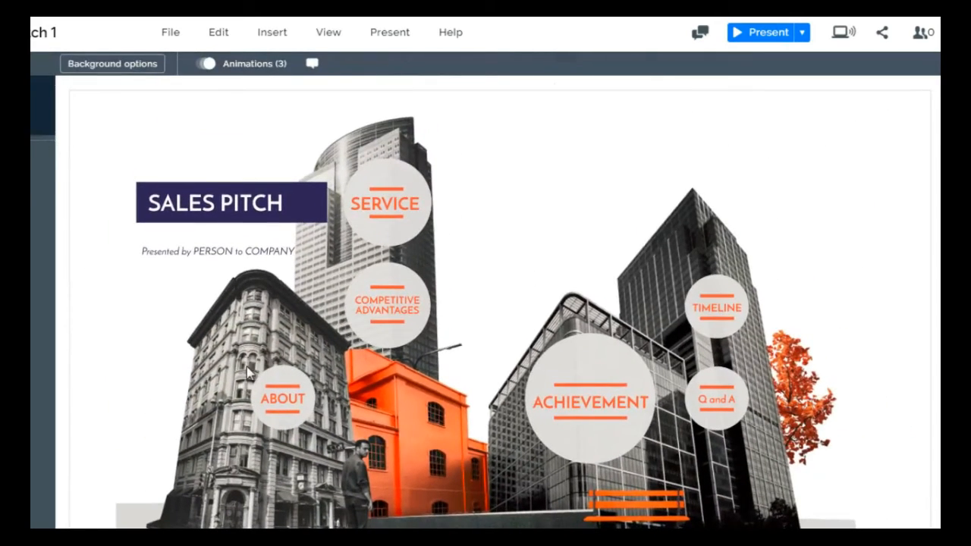
{"action": "left_click", "coordinate": [30, 171]}
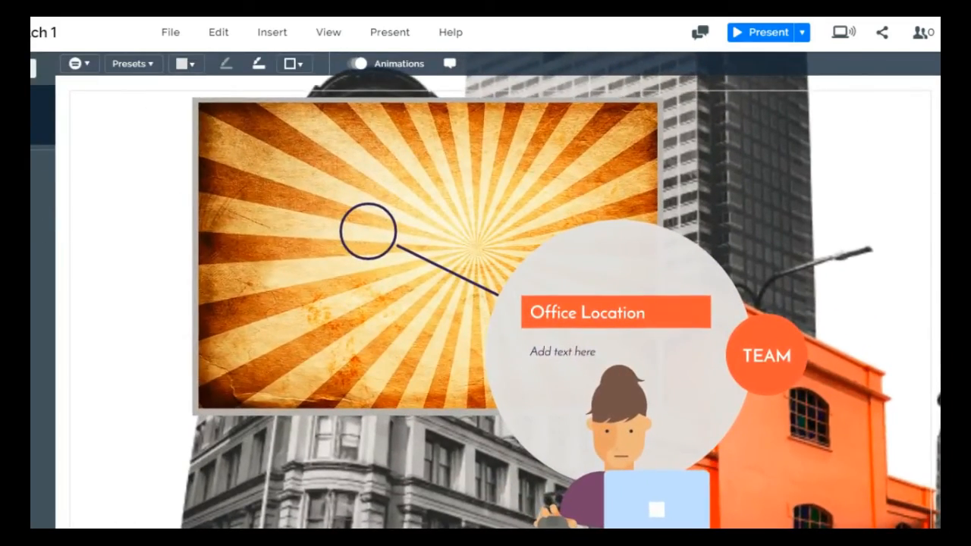
{"action": "left_click", "coordinate": [30, 178]}
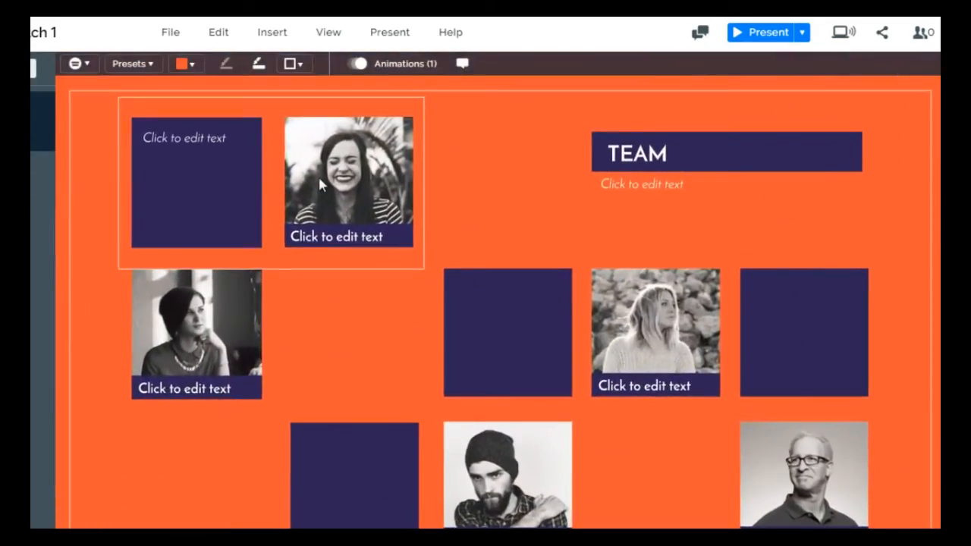
Replace the laughing woman's photo on the Team page with the image bigstock-Vector-Mobile-App--Eamil-Mark-49666490
{"action": "left_click", "coordinate": [320, 181]}
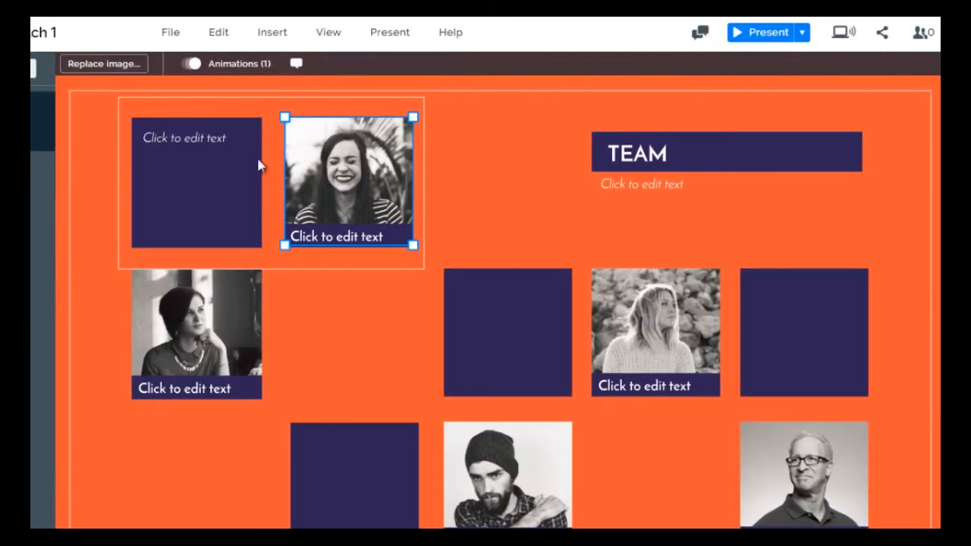
{"action": "double_click", "coordinate": [293, 165]}
{"action": "left_click", "coordinate": [495, 226]}
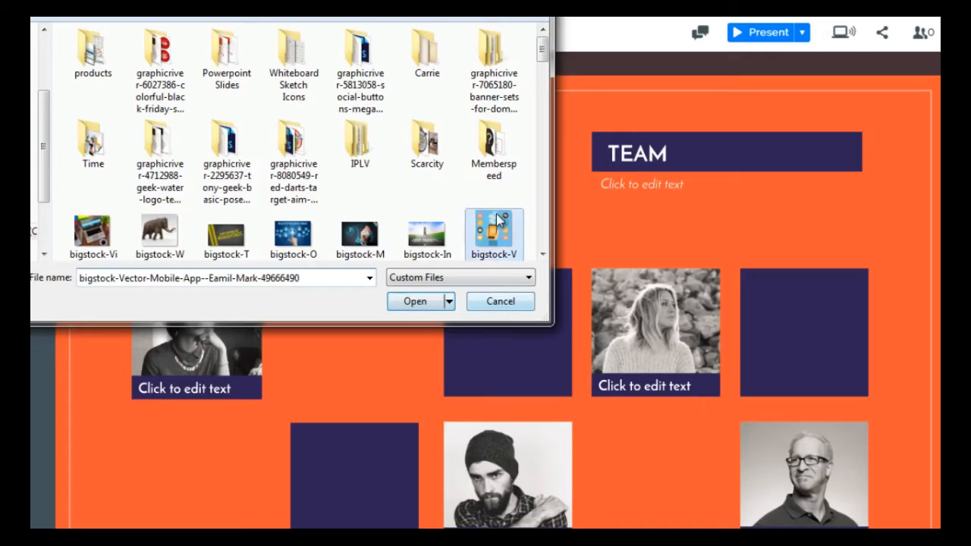
{"action": "left_click", "coordinate": [410, 300]}
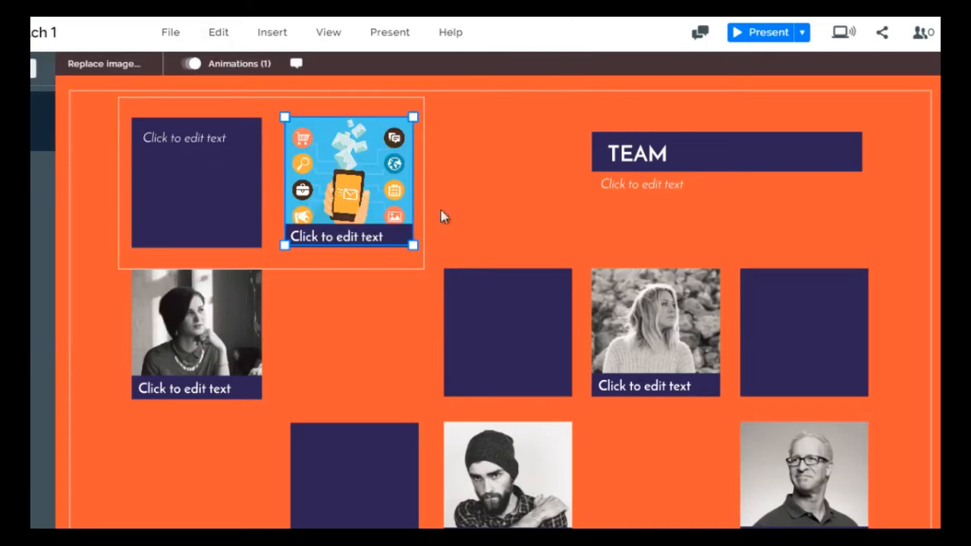
Fill the dark blue square beside the mobile app image with the bright red theme color
{"action": "left_click", "coordinate": [637, 160]}
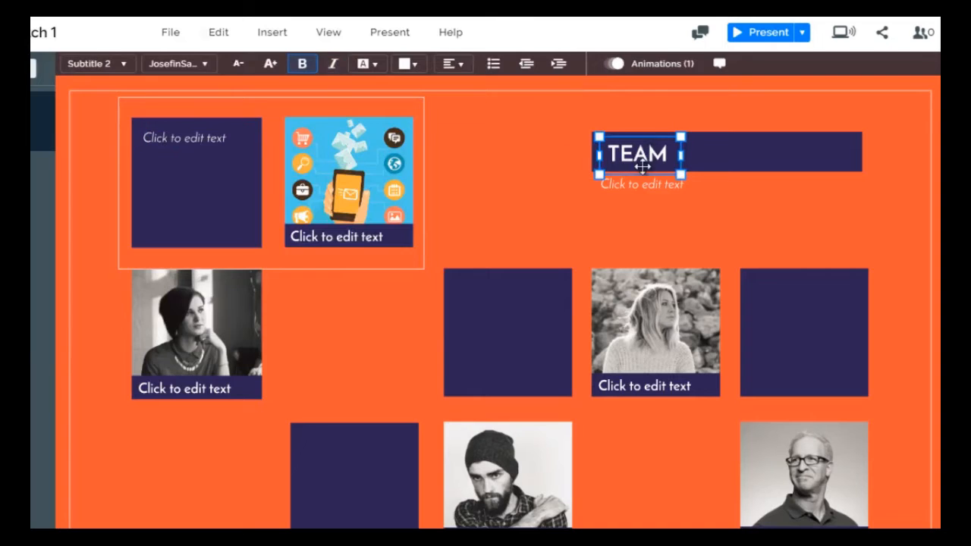
{"action": "left_click", "coordinate": [93, 149]}
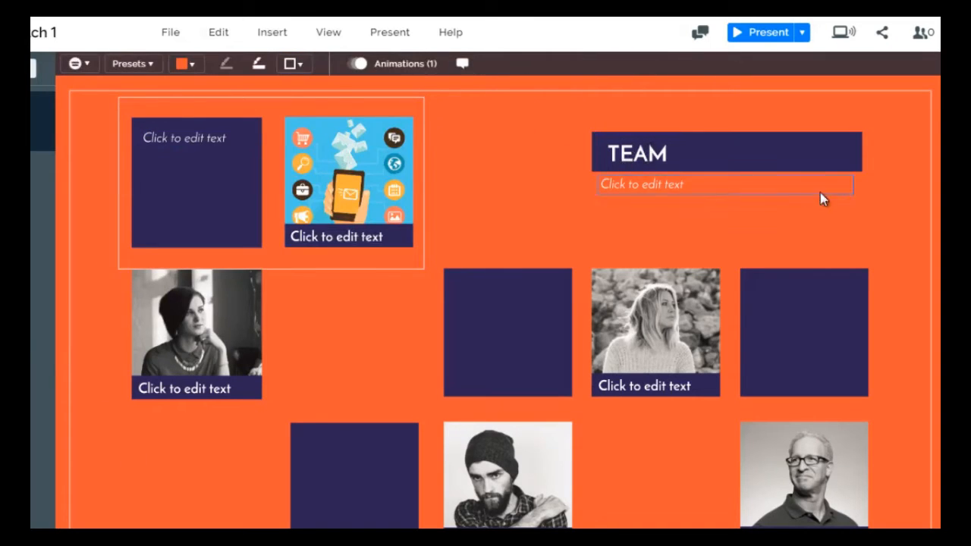
{"action": "left_click", "coordinate": [190, 217]}
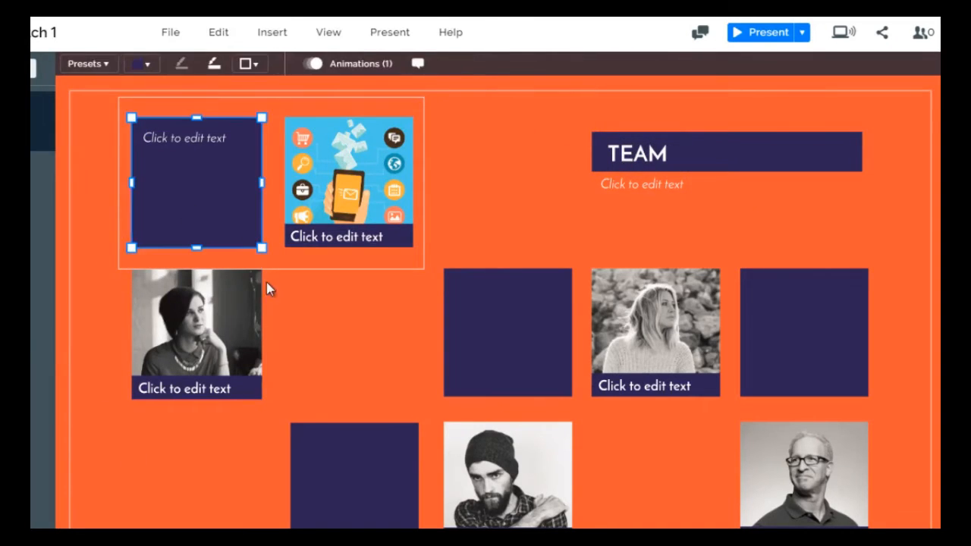
{"action": "left_click", "coordinate": [143, 64]}
{"action": "left_click", "coordinate": [109, 240]}
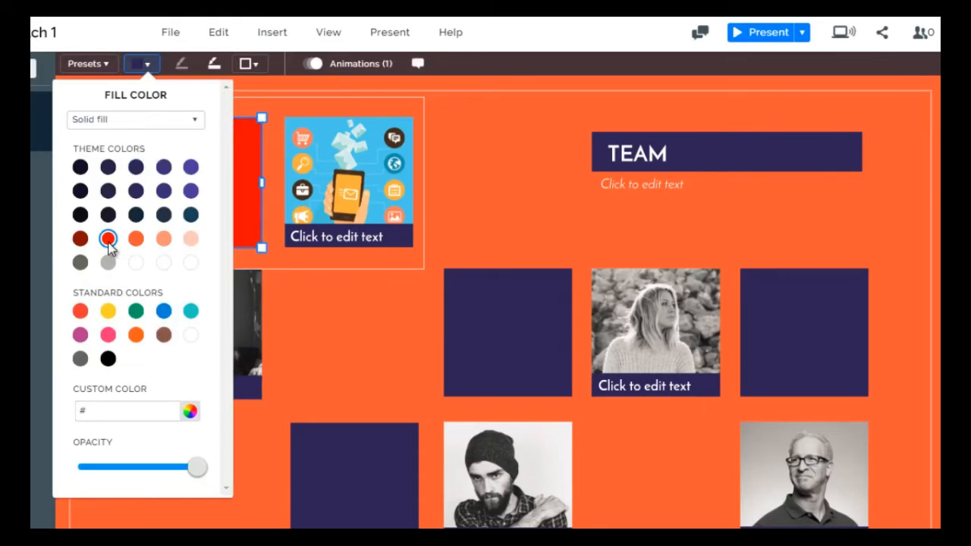
{"action": "left_click", "coordinate": [356, 289]}
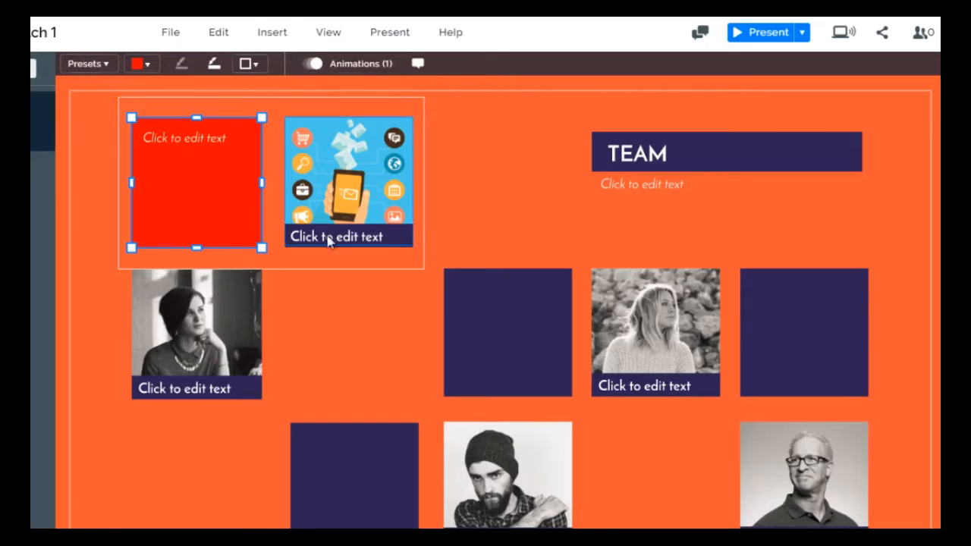
{"action": "left_click", "coordinate": [217, 320]}
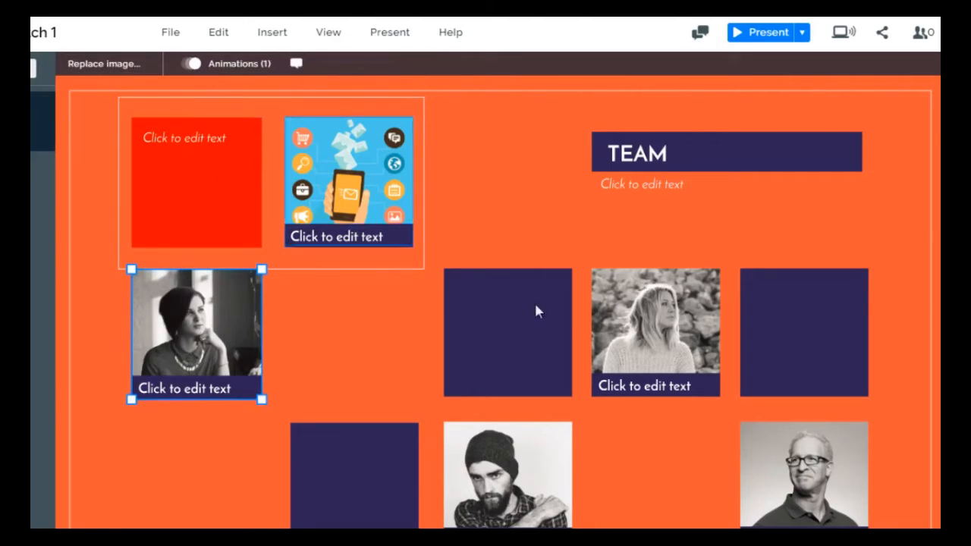
{"action": "left_click", "coordinate": [637, 322]}
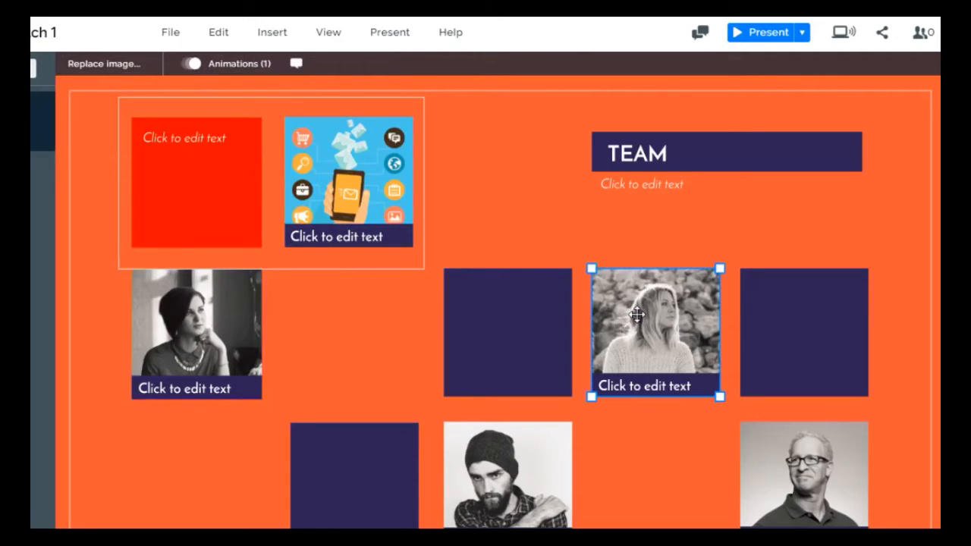
{"action": "left_click", "coordinate": [340, 191]}
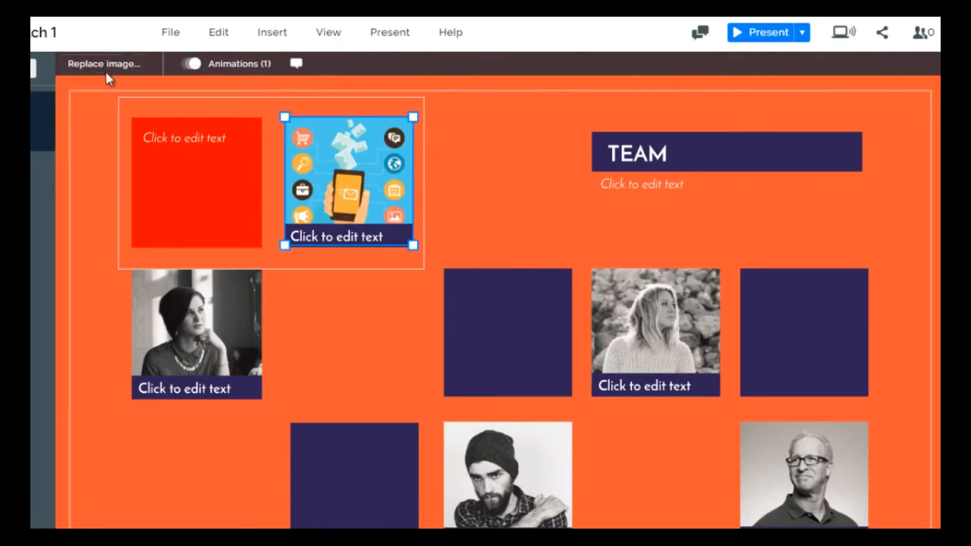
{"action": "left_click", "coordinate": [216, 196]}
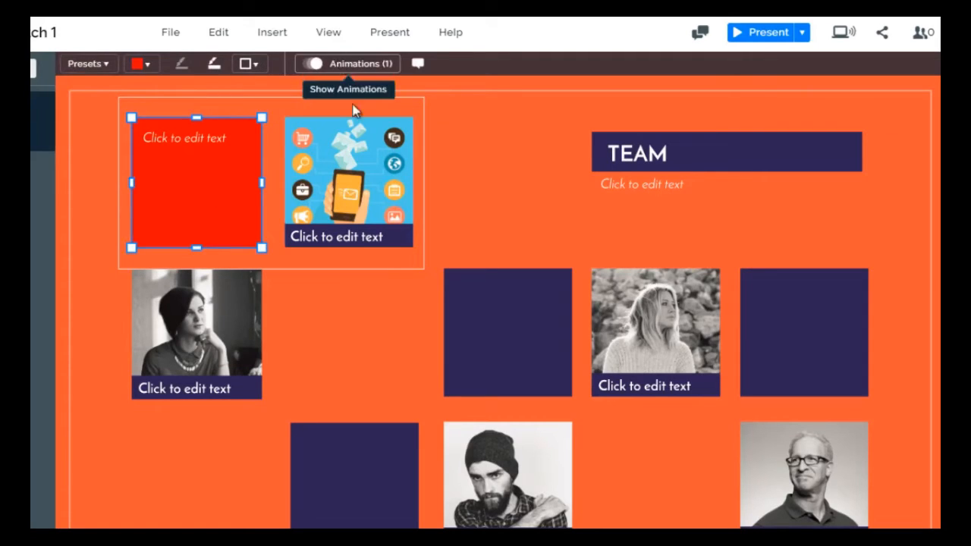
{"action": "left_click", "coordinate": [631, 160]}
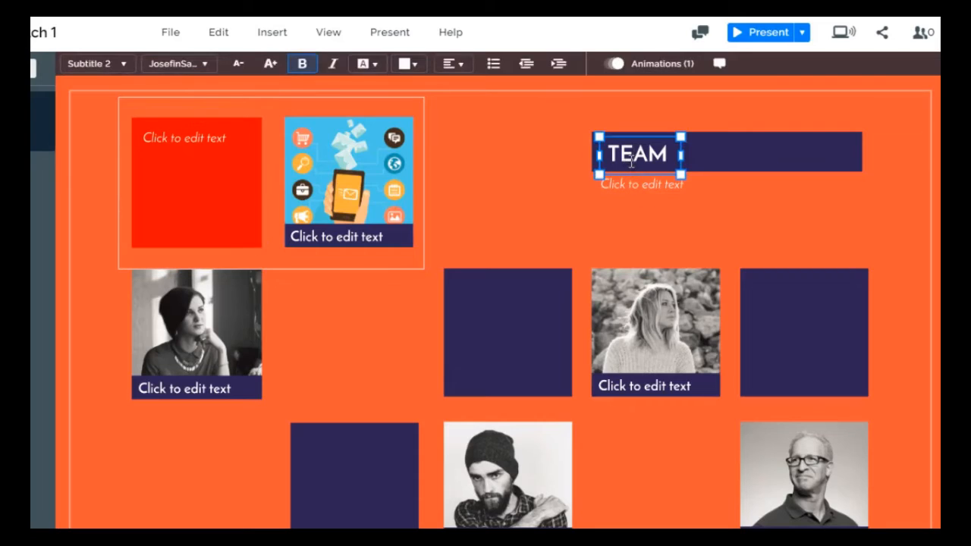
{"action": "left_click_drag", "start_coordinate": [607, 147], "coordinate": [669, 155]}
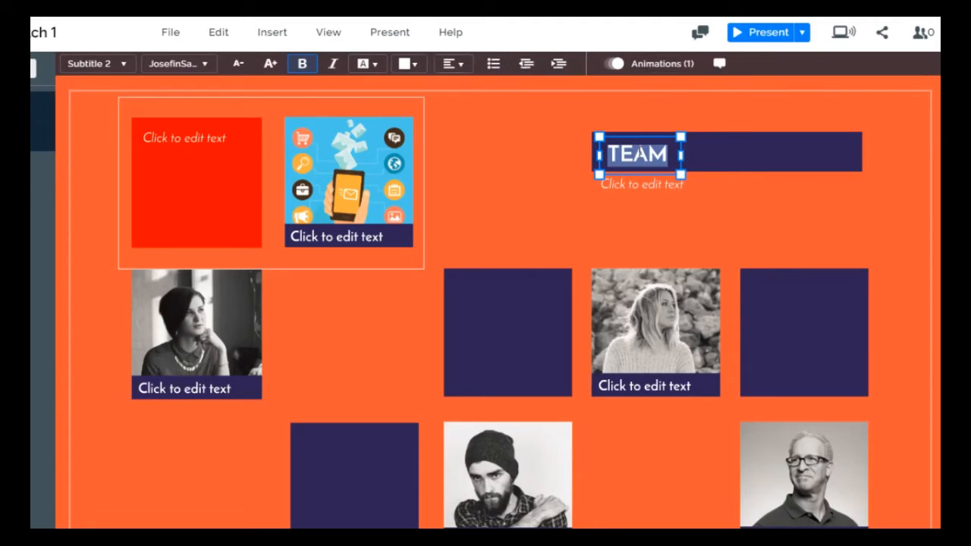
{"action": "left_click", "coordinate": [553, 216]}
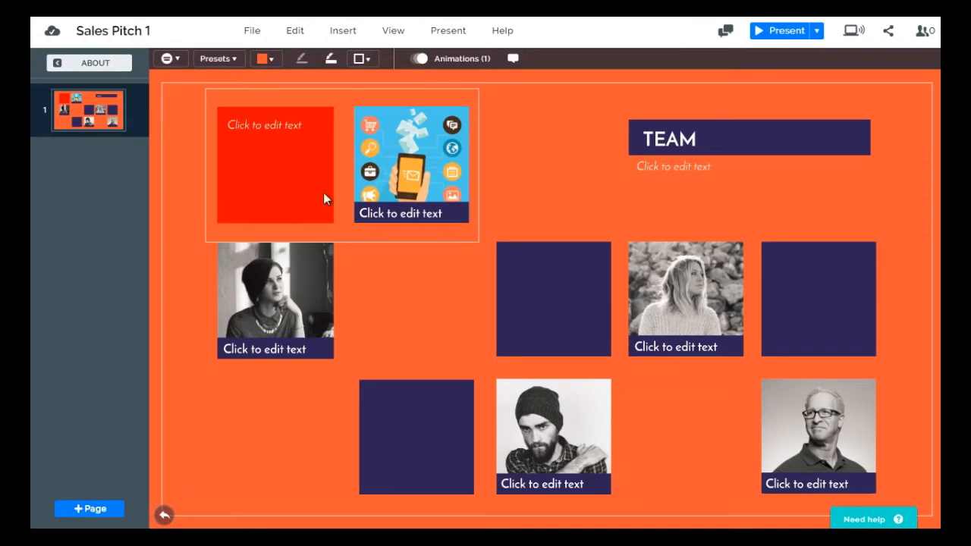
Move the second-row woman's photo and its caption down to the bottom row, with the caption over the photo's upper edge
{"action": "left_click_drag", "start_coordinate": [281, 280], "coordinate": [292, 387]}
{"action": "left_click_drag", "start_coordinate": [286, 349], "coordinate": [286, 382]}
{"action": "left_click_drag", "start_coordinate": [312, 348], "coordinate": [301, 390]}
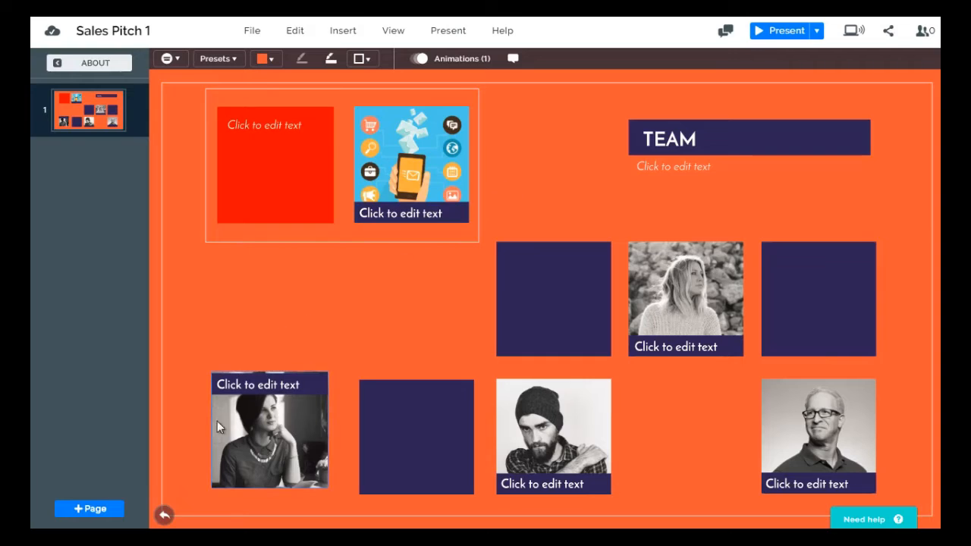
{"action": "left_click", "coordinate": [271, 429]}
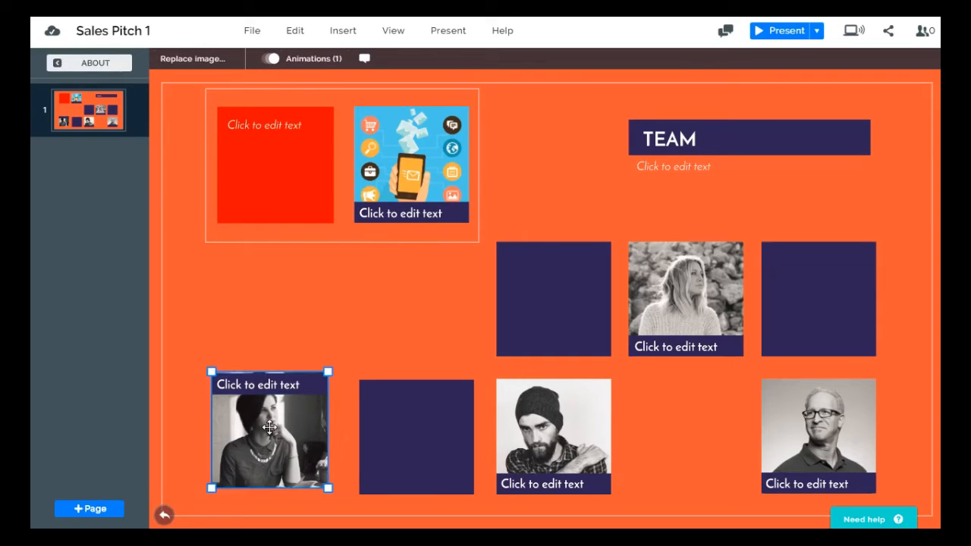
{"action": "scroll", "coordinate": [270, 427], "scroll_direction": "up", "scroll_amount": 5}
{"action": "scroll", "coordinate": [271, 427], "scroll_direction": "up", "scroll_amount": 5}
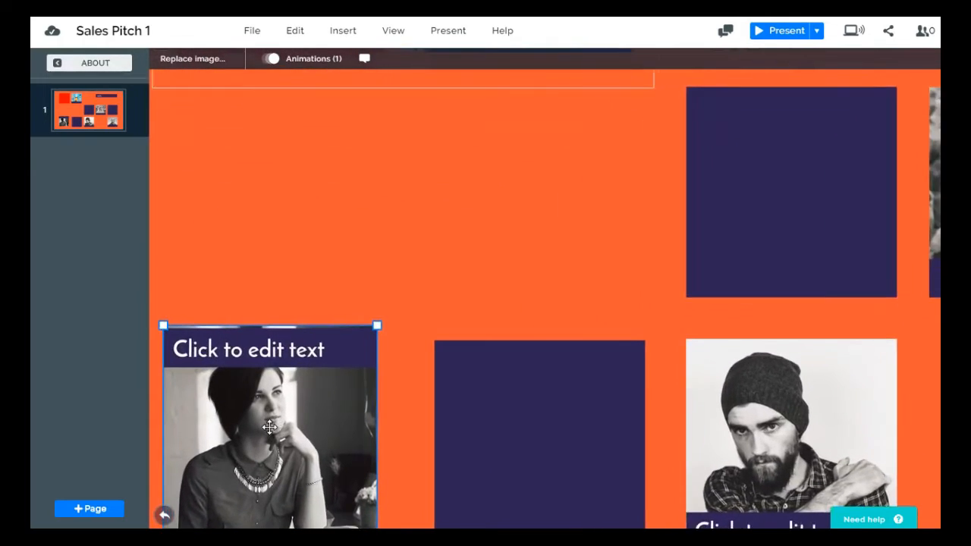
{"action": "left_click", "coordinate": [165, 518]}
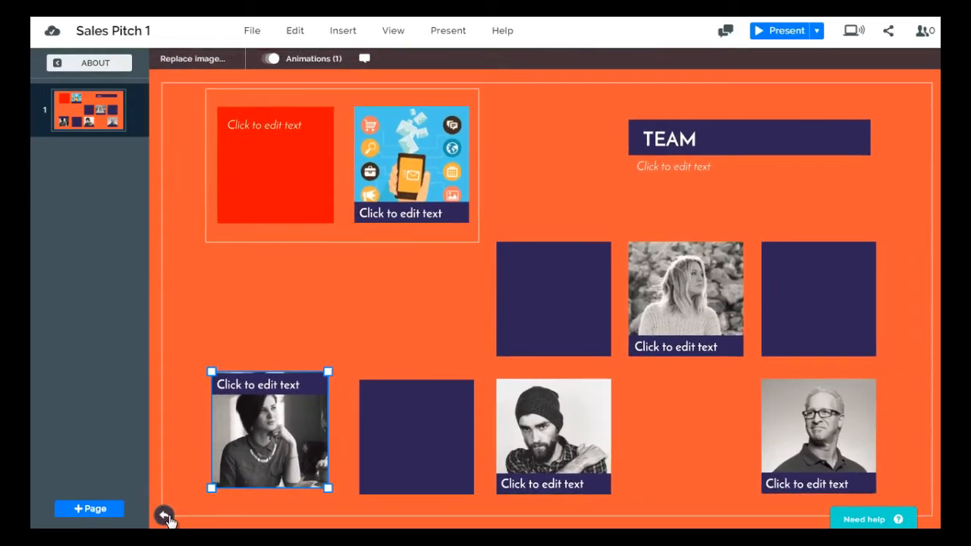
Open the background options for the overview and nudge the Service topic slightly upward
{"action": "left_click", "coordinate": [112, 67]}
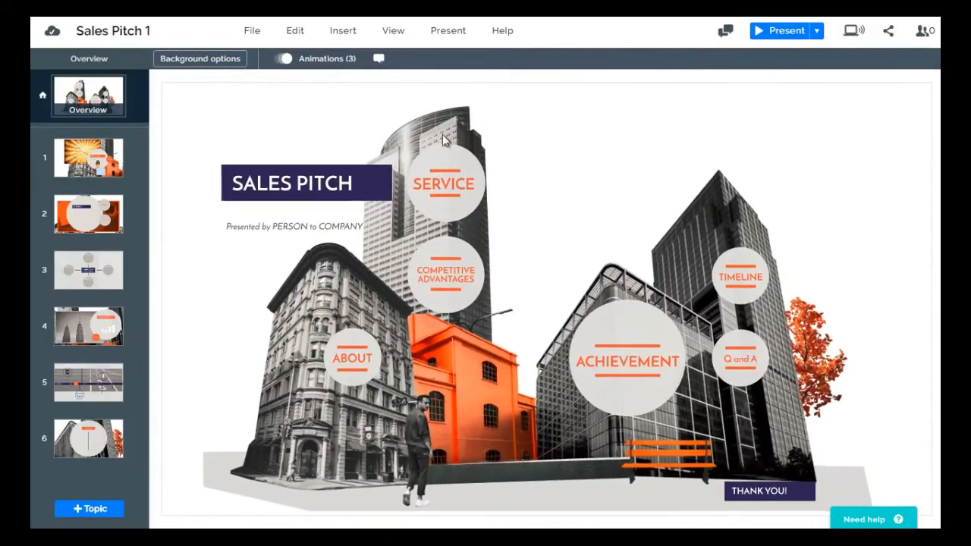
{"action": "left_click", "coordinate": [400, 109]}
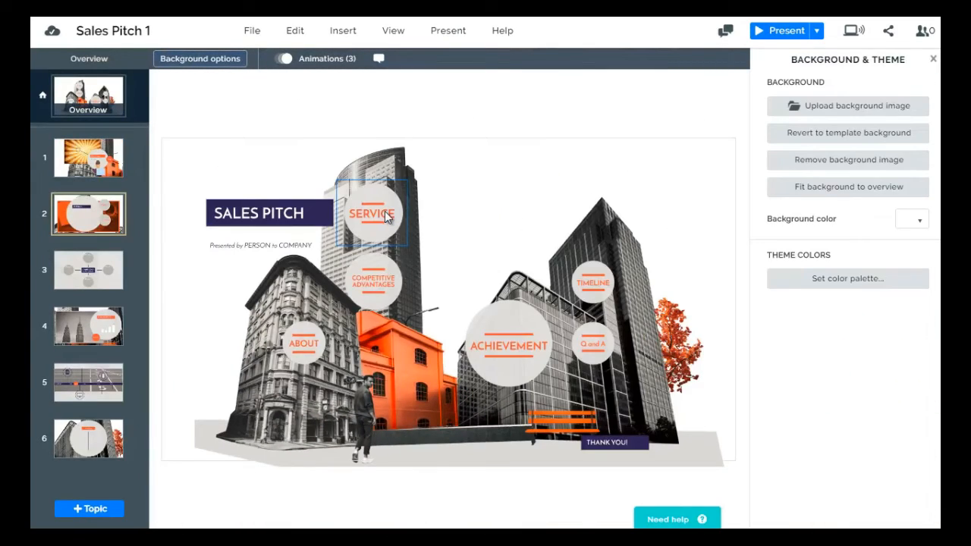
{"action": "left_click_drag", "start_coordinate": [384, 213], "coordinate": [390, 207]}
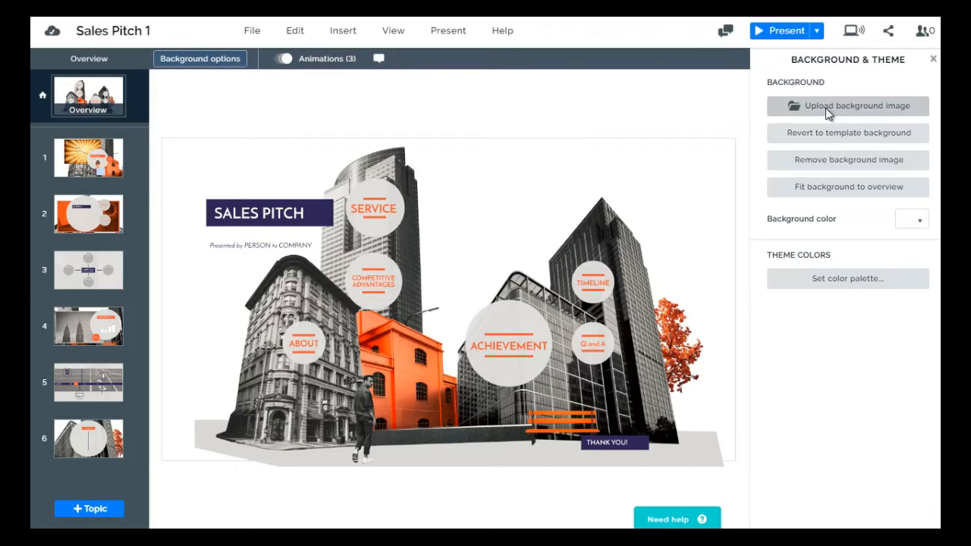
Remove the overview's background image and restore the template background
{"action": "left_click", "coordinate": [827, 166]}
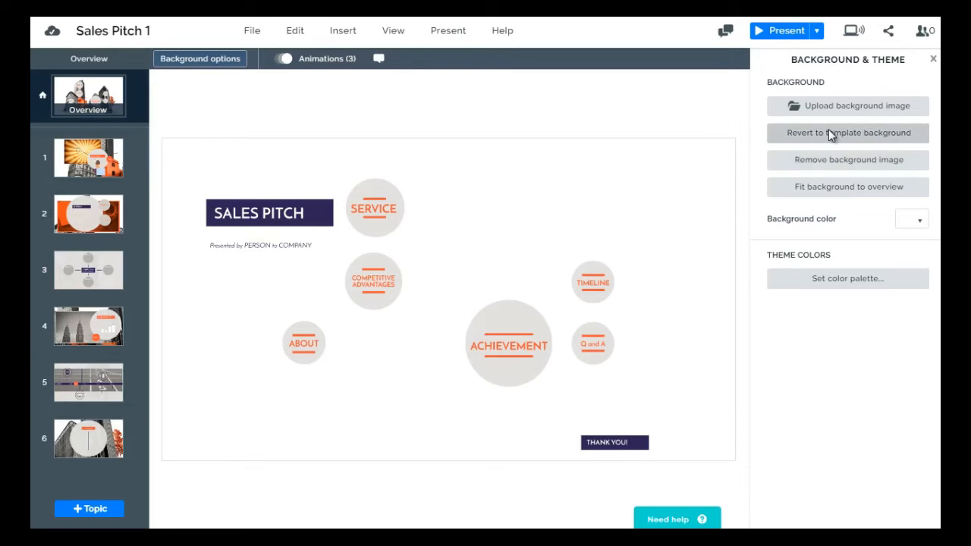
{"action": "left_click", "coordinate": [829, 139]}
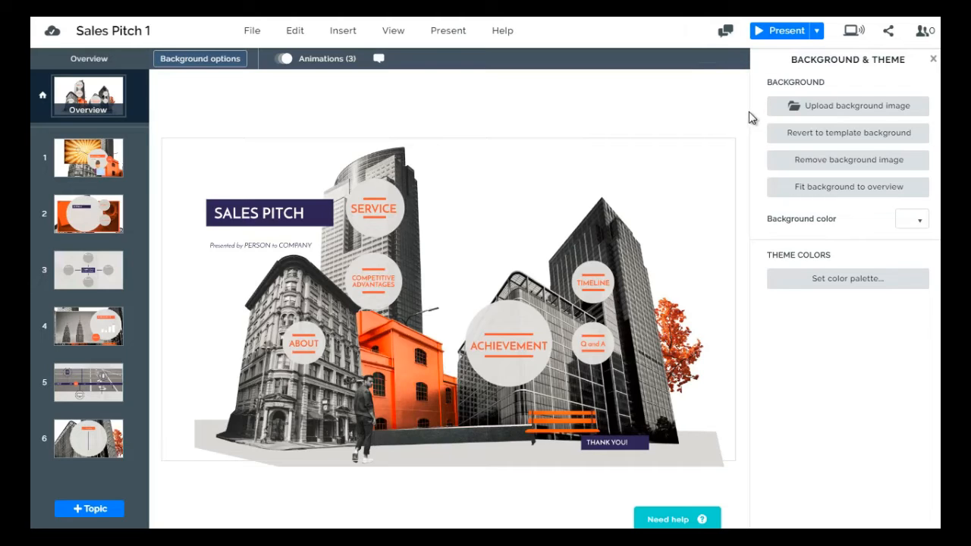
Start uploading a new background image, browse the Royalty Free Images folder and select bigstock-Media-technologies-concept-30247733
{"action": "left_click", "coordinate": [813, 111]}
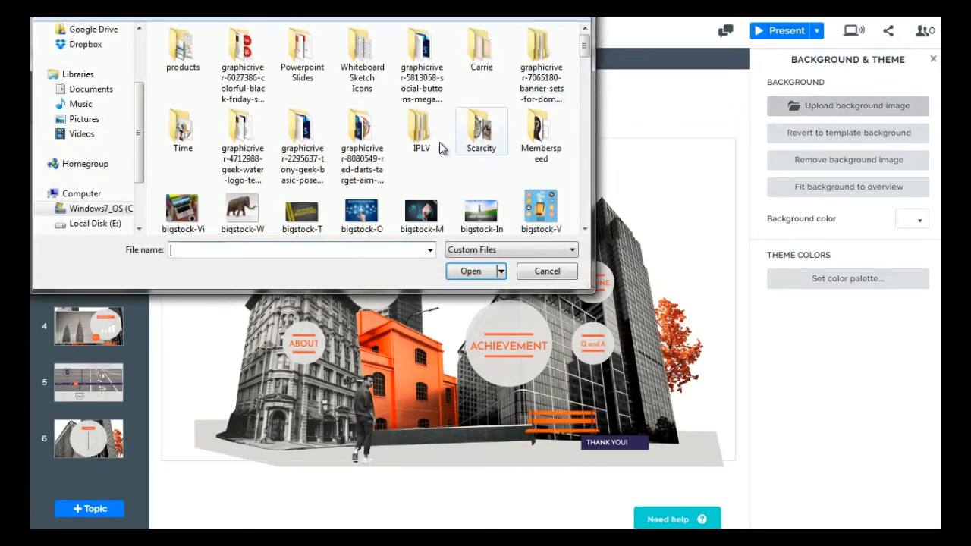
{"action": "scroll", "coordinate": [427, 147], "scroll_direction": "down", "scroll_amount": 3}
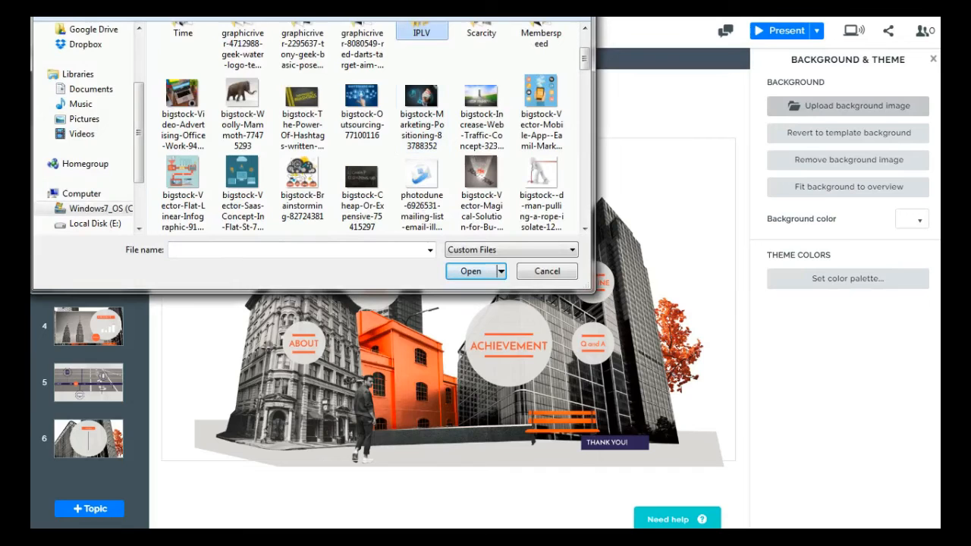
{"action": "left_click_drag", "start_coordinate": [414, 0], "coordinate": [491, 10]}
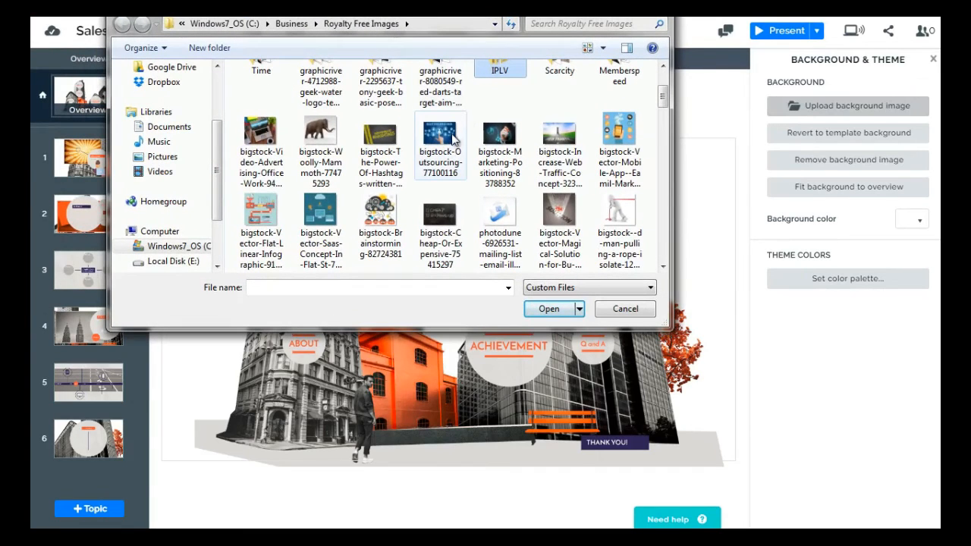
{"action": "scroll", "coordinate": [452, 138], "scroll_direction": "down", "scroll_amount": 10}
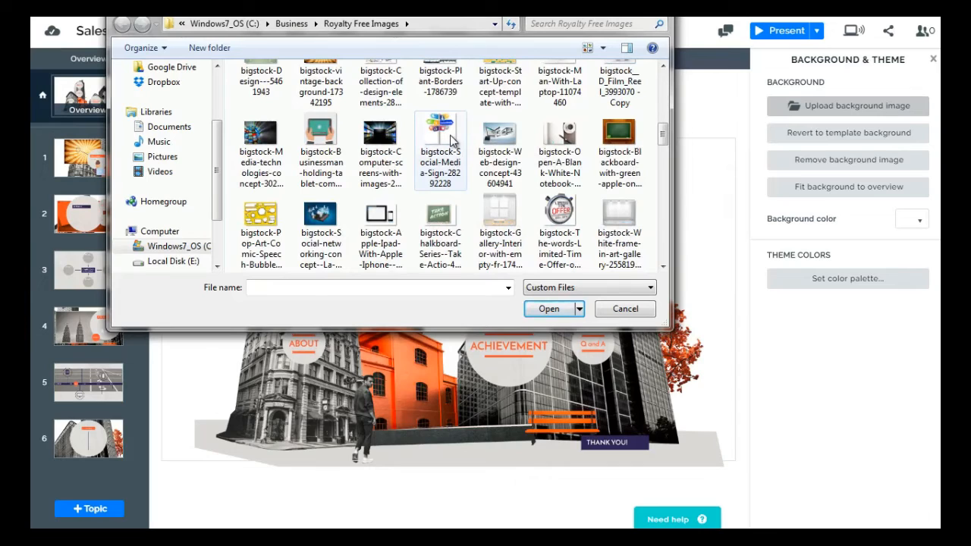
{"action": "left_click", "coordinate": [277, 150]}
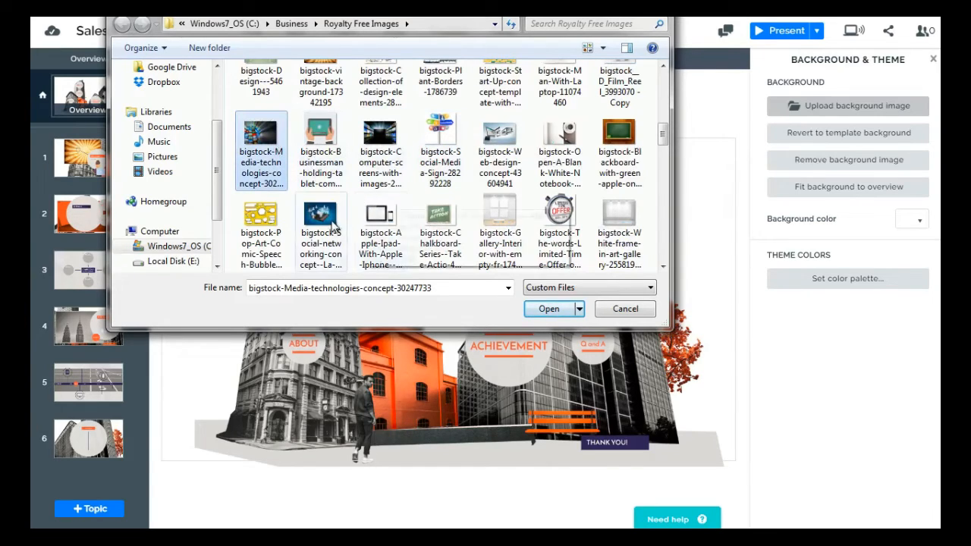
{"action": "scroll", "coordinate": [416, 152], "scroll_direction": "up", "scroll_amount": 3}
{"action": "scroll", "coordinate": [415, 153], "scroll_direction": "up", "scroll_amount": 3}
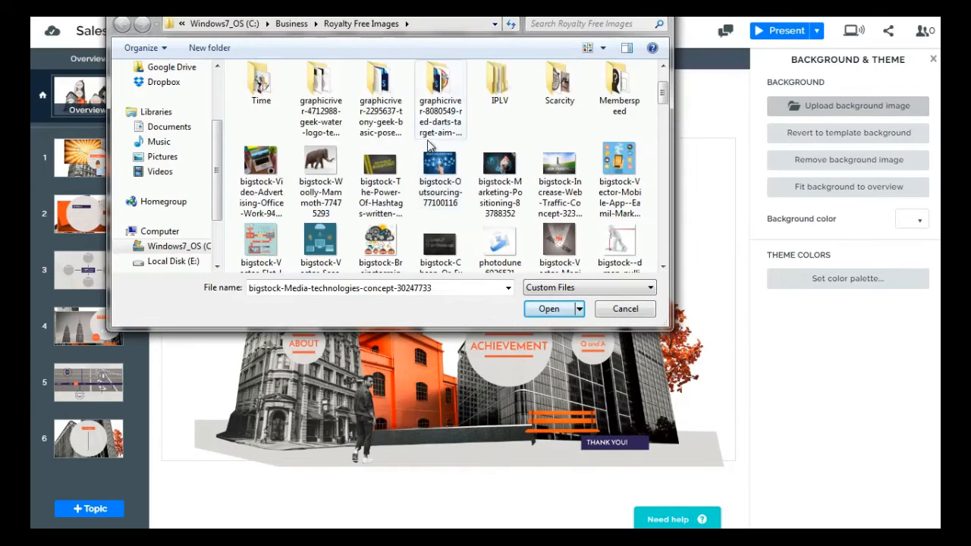